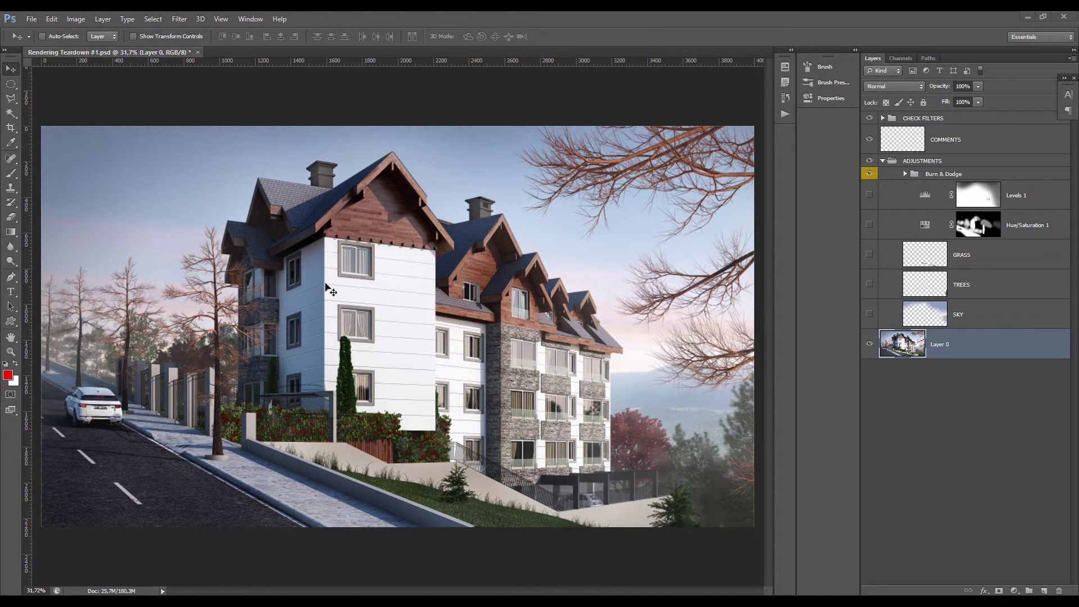
Step: Preview the building render with the interface hidden, then zoom in to inspect it
scroll(329, 282, "down", 1)
scroll(314, 306, "up", 1)
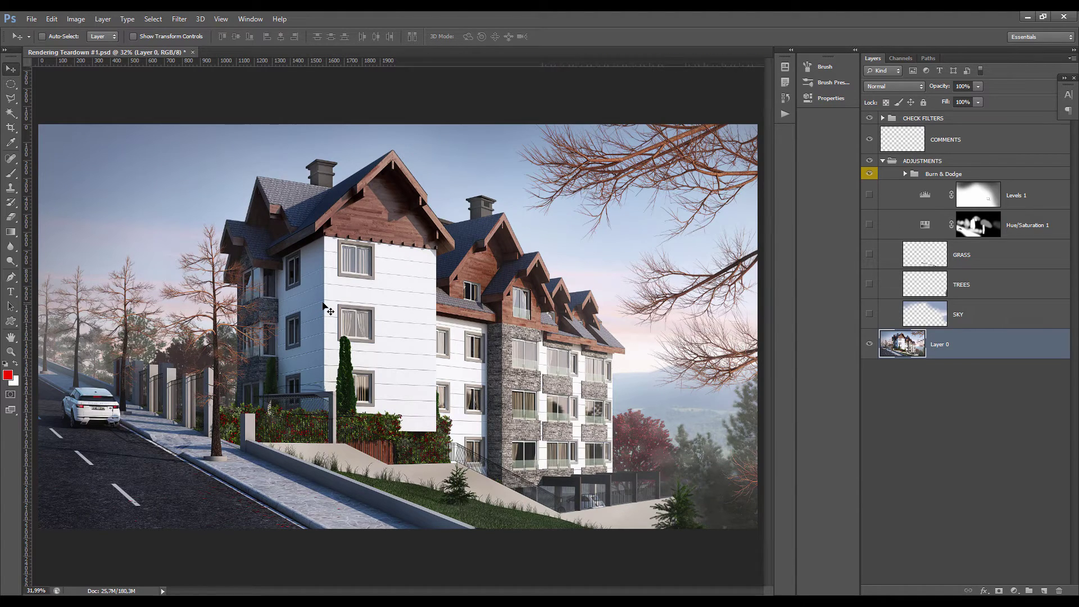
key("Tab")
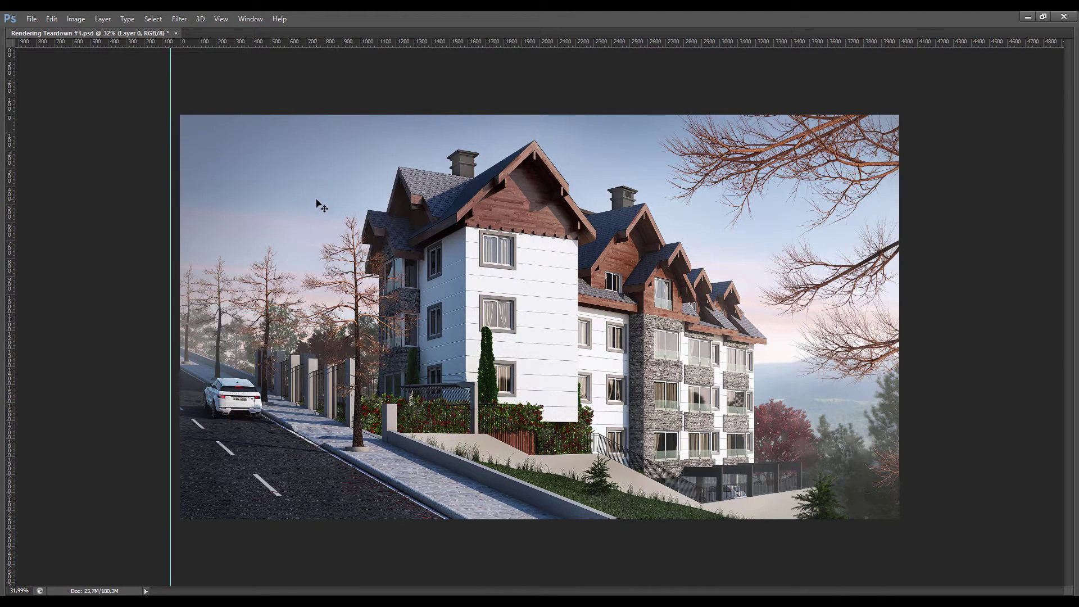
scroll(370, 218, "down", 1)
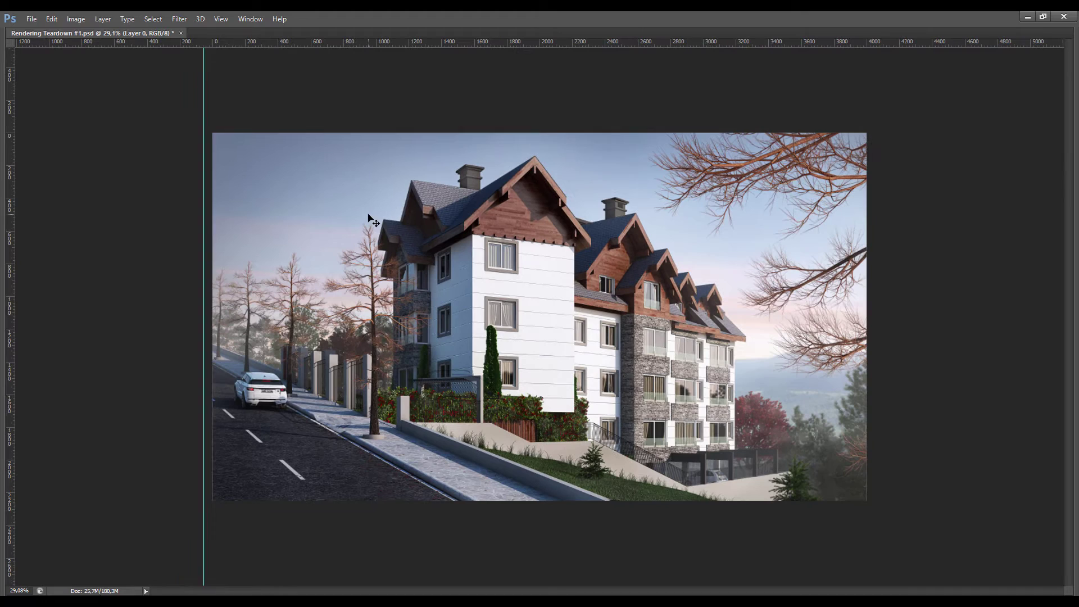
key("Tab")
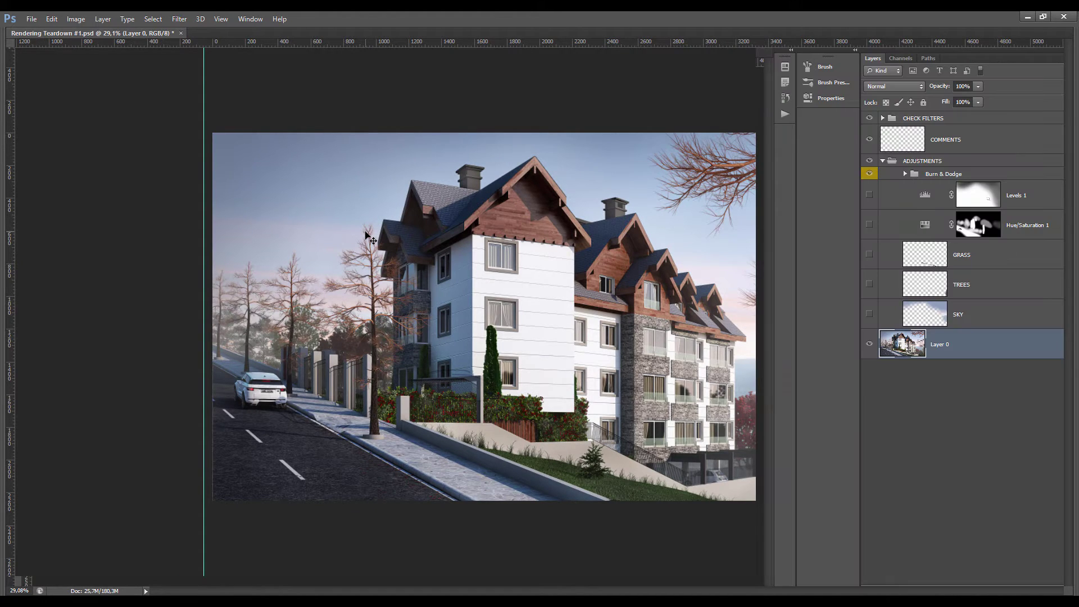
scroll(366, 232, "up", 1)
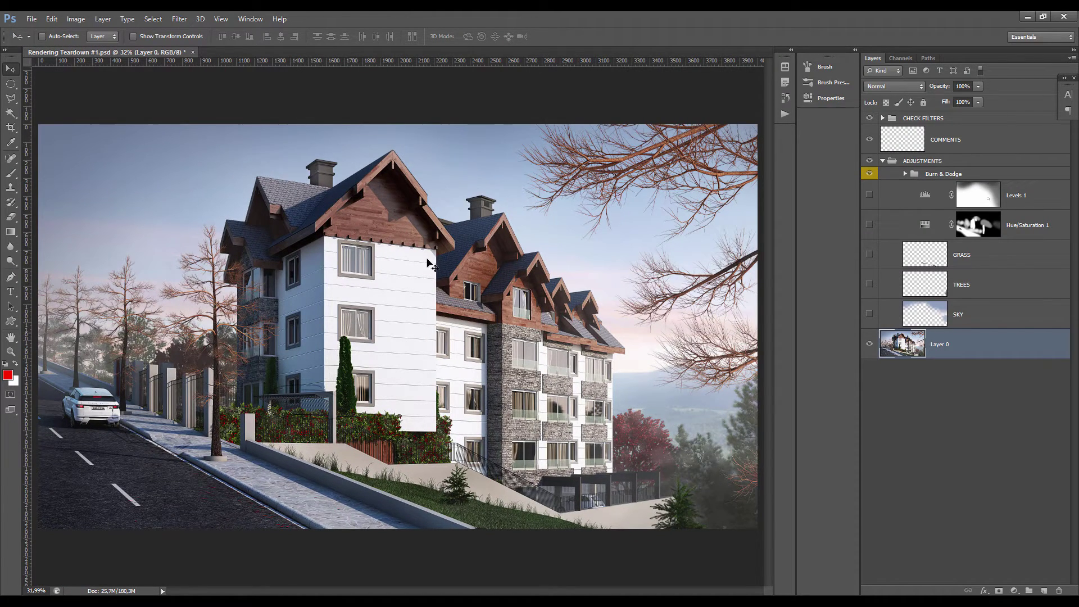
scroll(434, 265, "down", 2)
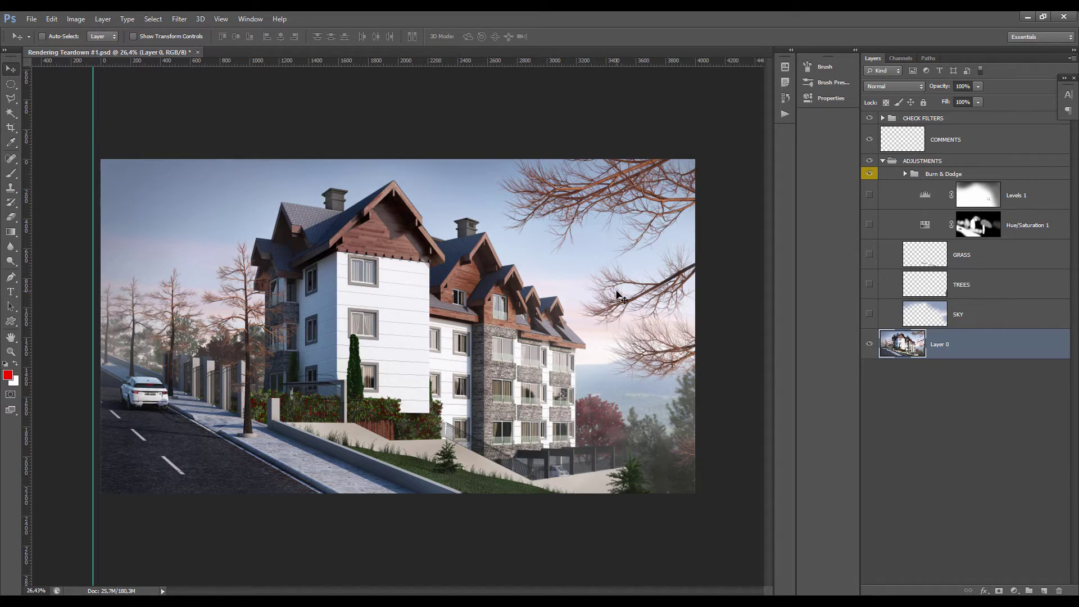
key("ctrl+plus")
scroll(383, 209, "up", 9)
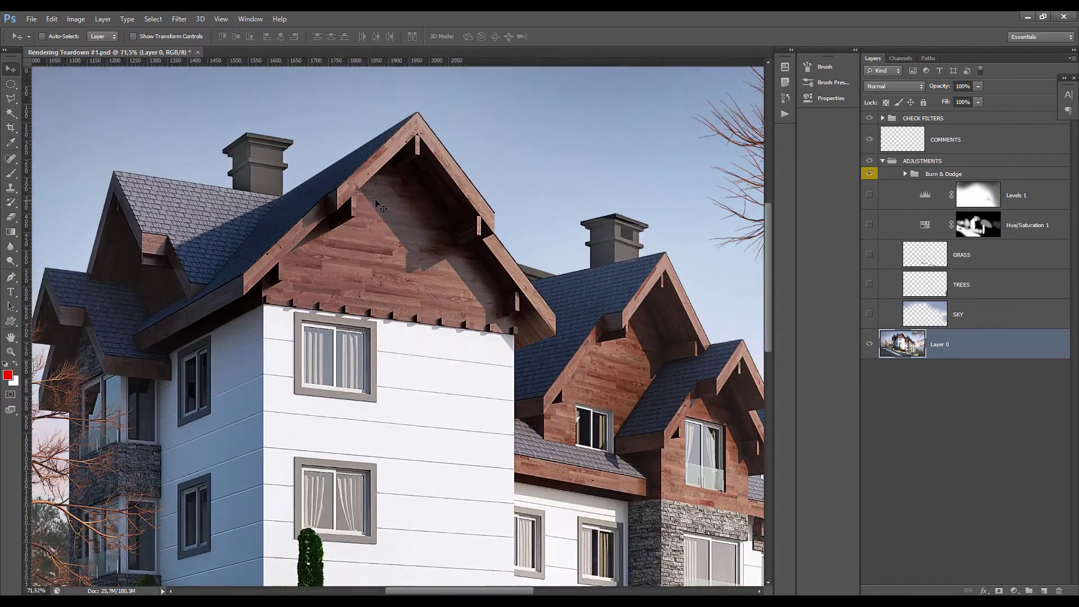
scroll(373, 227, "up", 4)
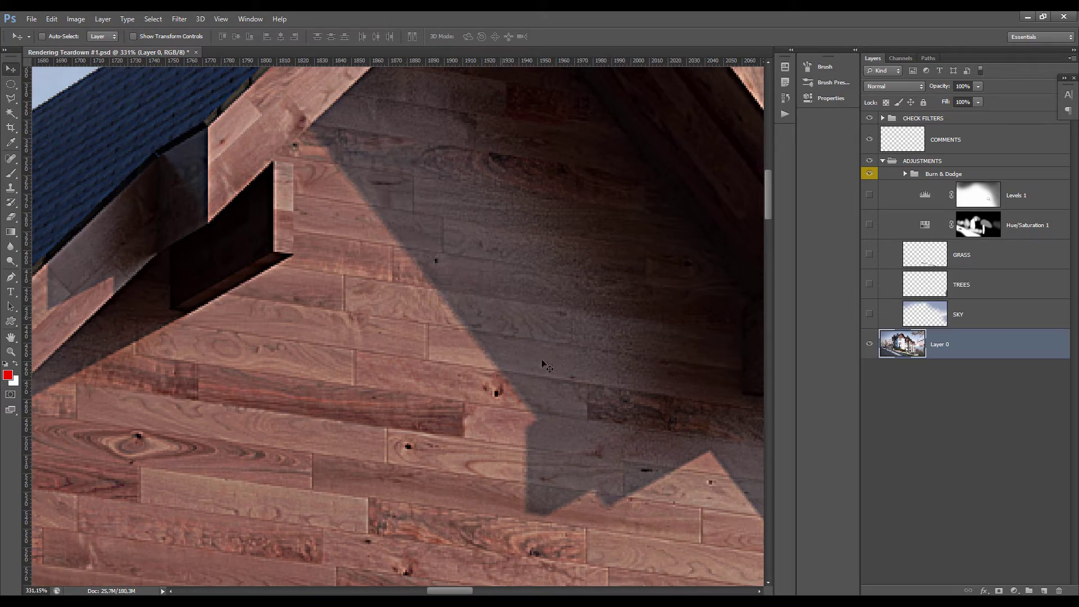
scroll(365, 189, "down", 11)
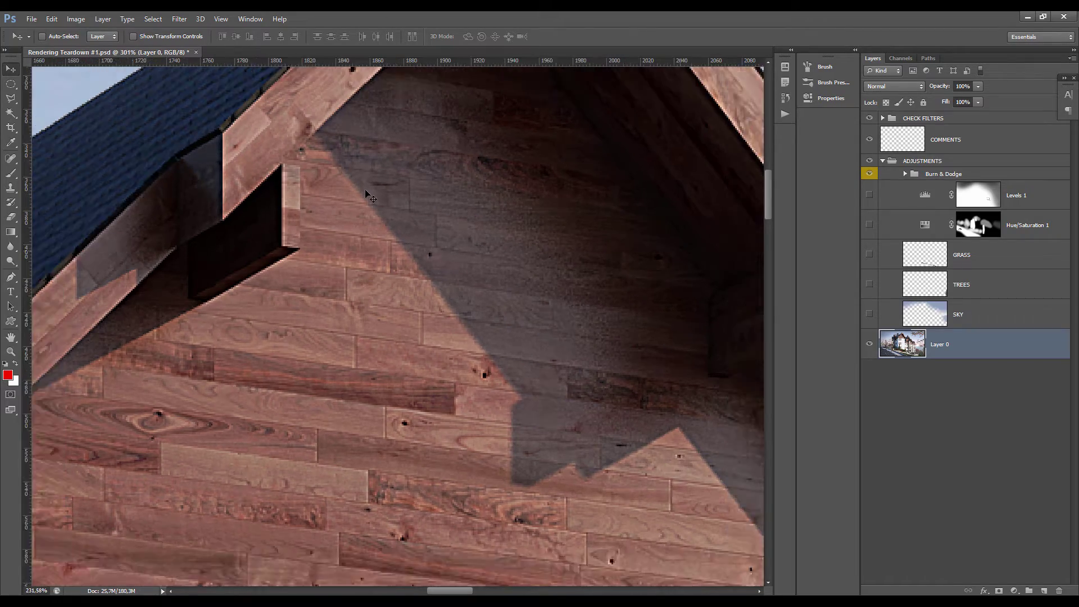
scroll(369, 194, "down", 2)
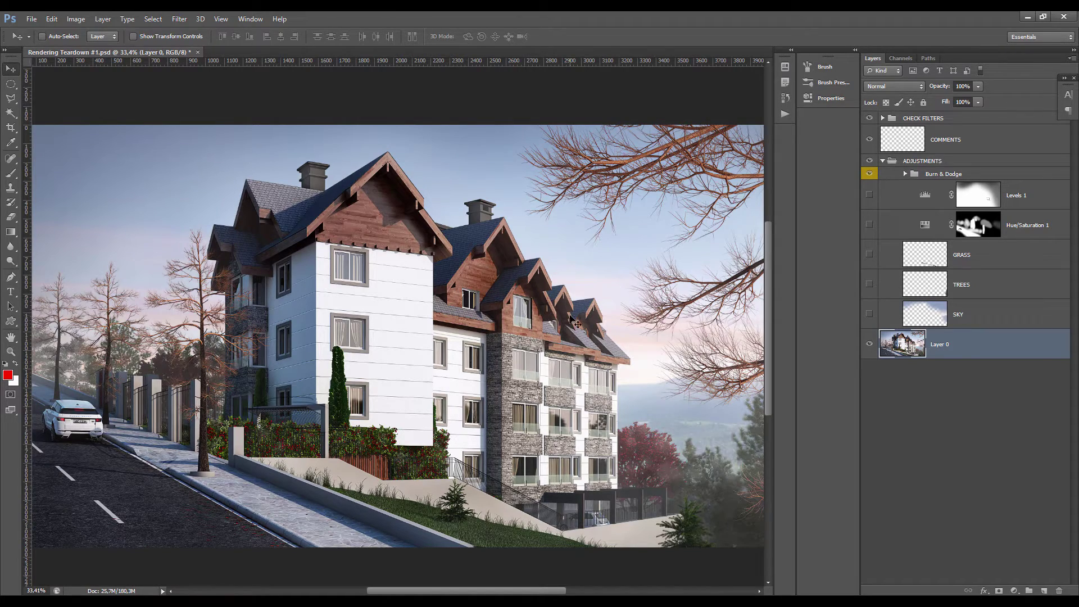
scroll(378, 197, "up", 3)
scroll(380, 208, "up", 1)
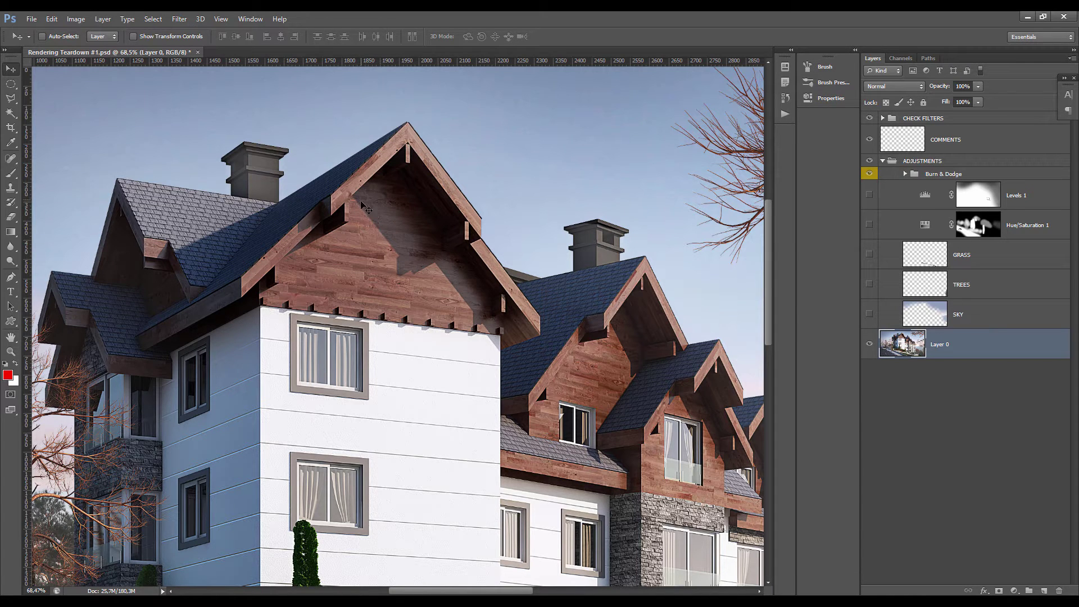
scroll(363, 207, "up", 3)
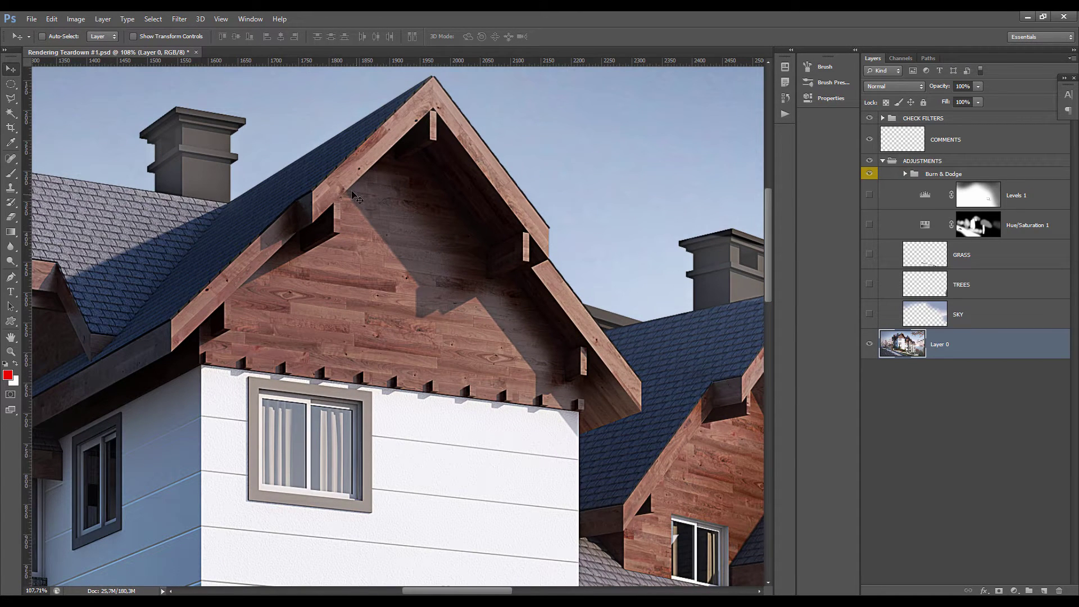
scroll(375, 221, "down", 2)
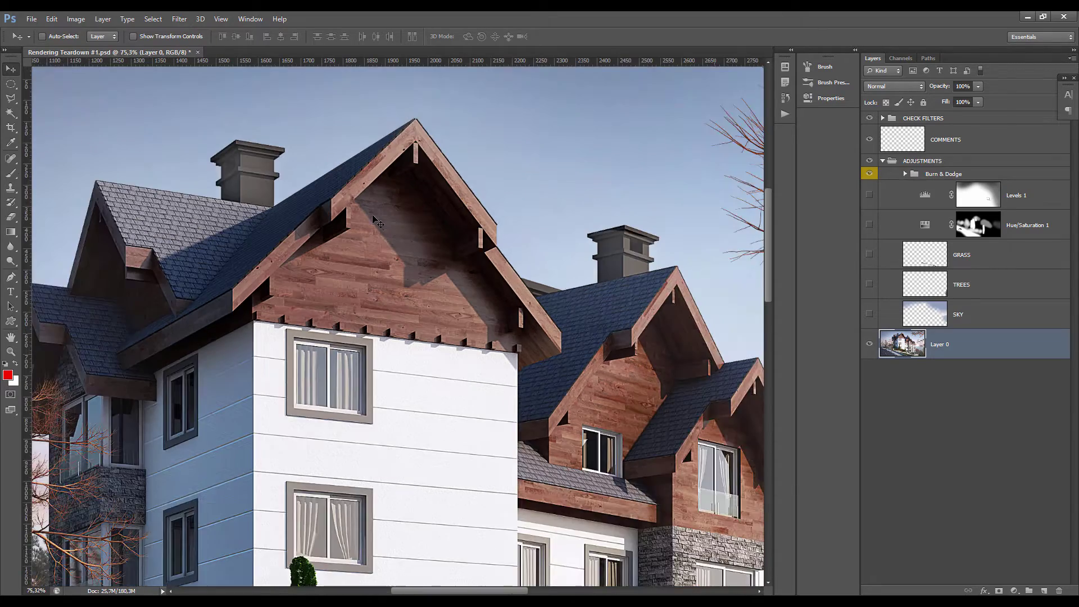
scroll(374, 219, "down", 5)
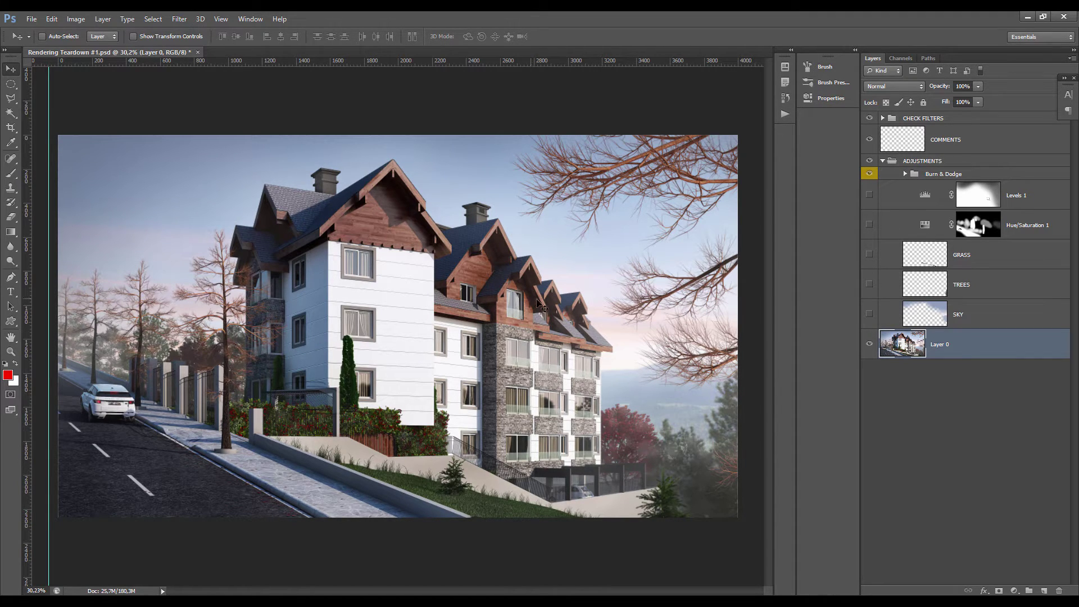
scroll(471, 308, "up", 5)
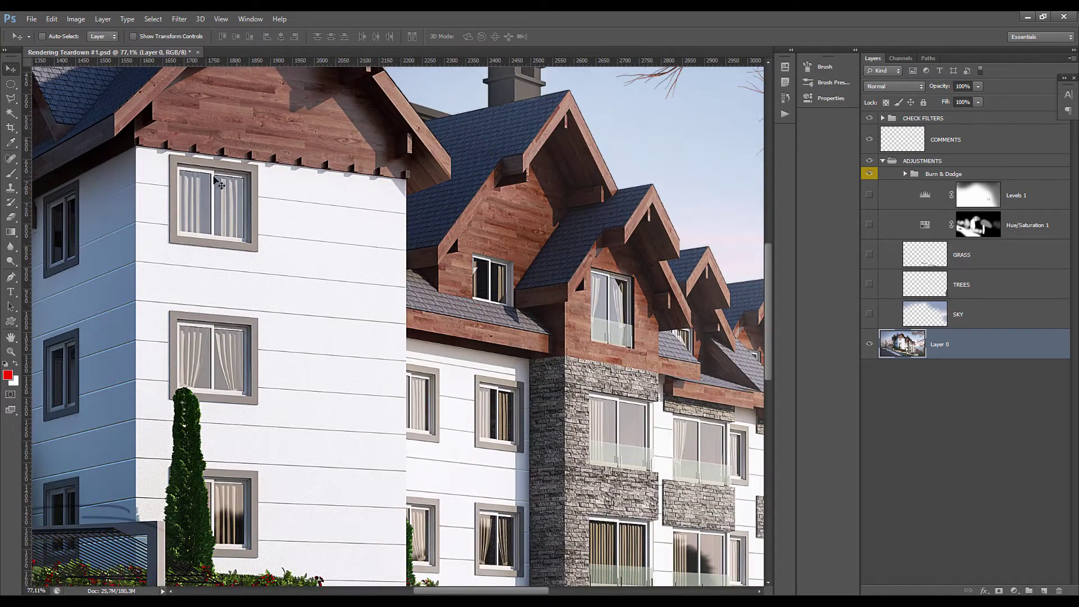
scroll(215, 196, "down", 1)
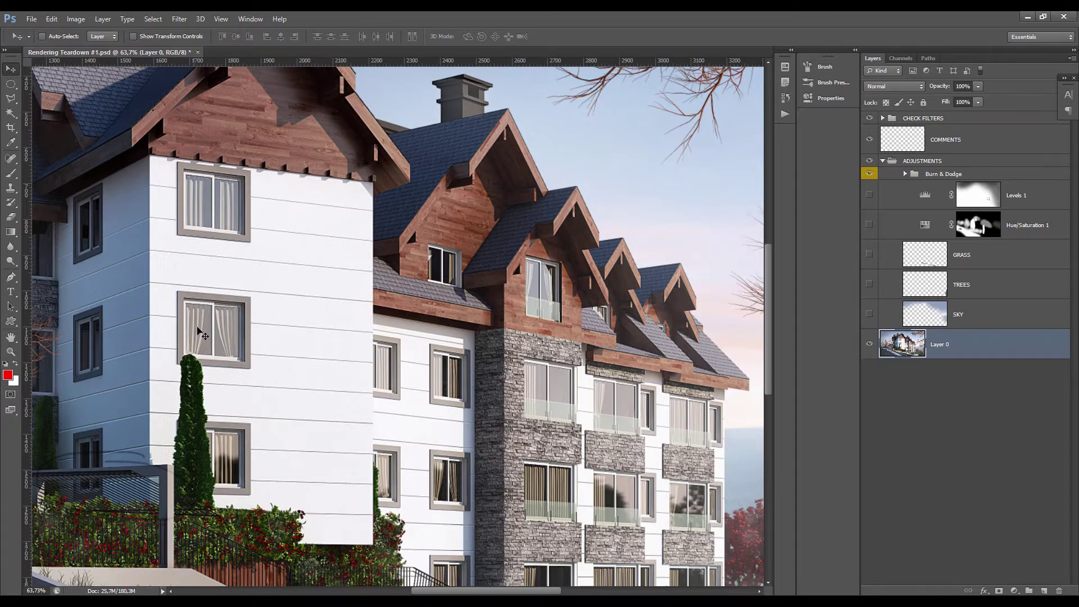
scroll(313, 320, "down", 2)
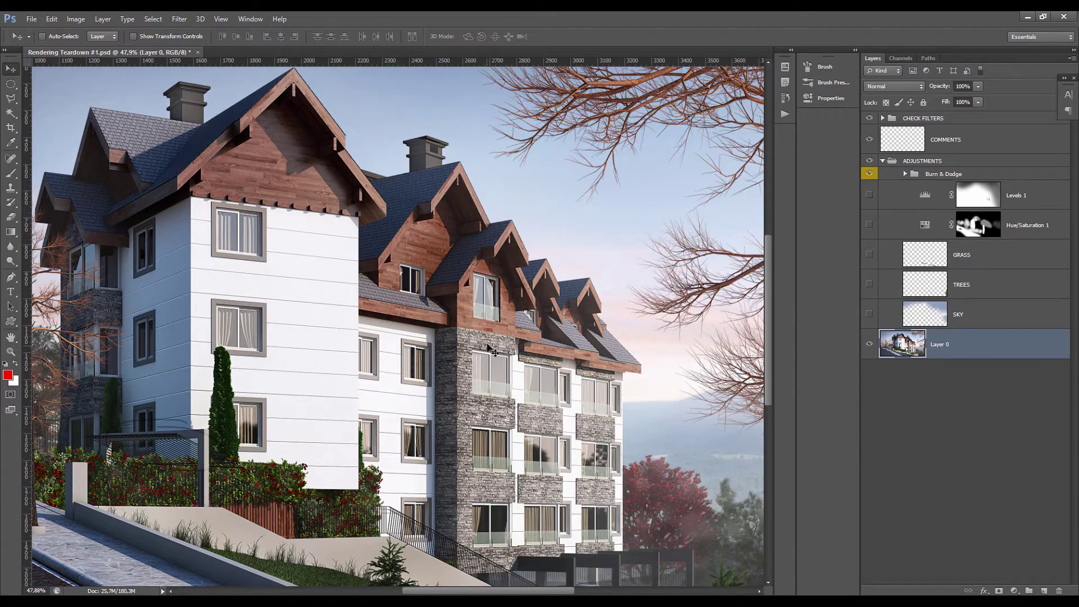
scroll(493, 350, "down", 2)
scroll(500, 416, "up", 3)
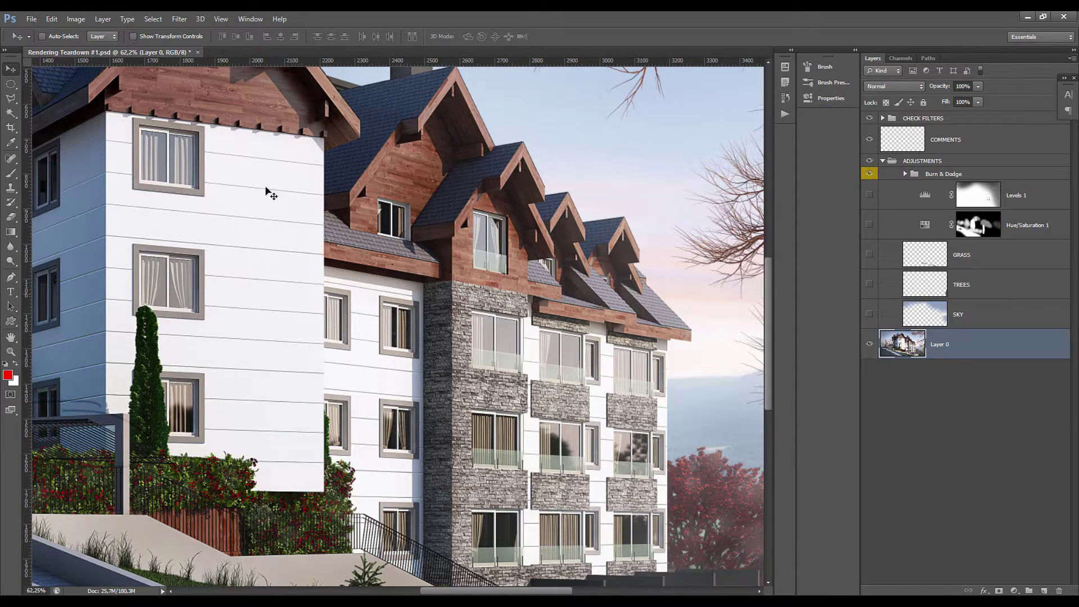
scroll(471, 254, "down", 4)
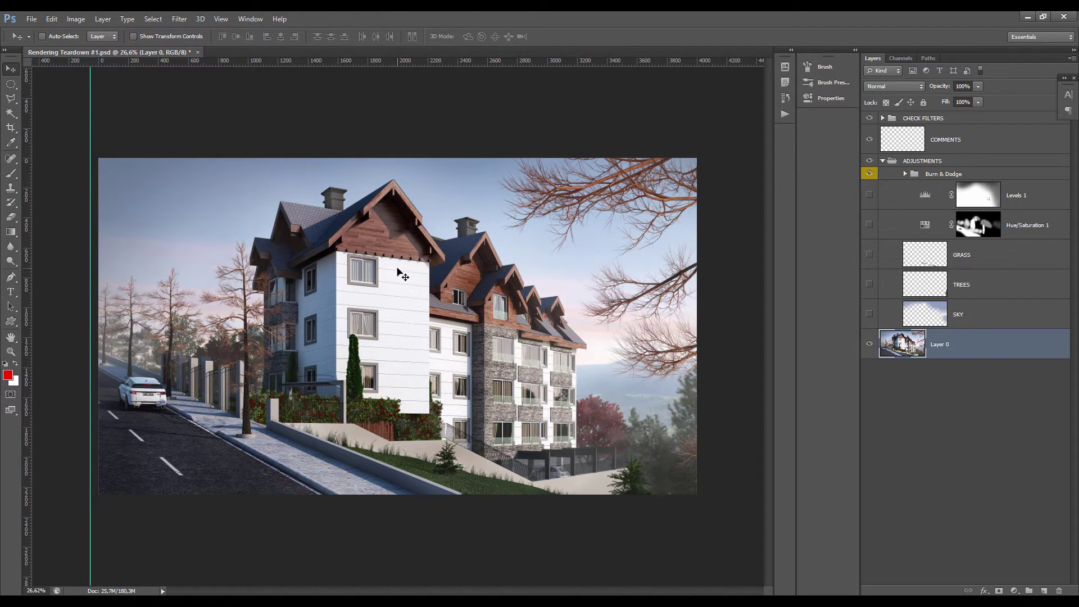
scroll(386, 284, "down", 2)
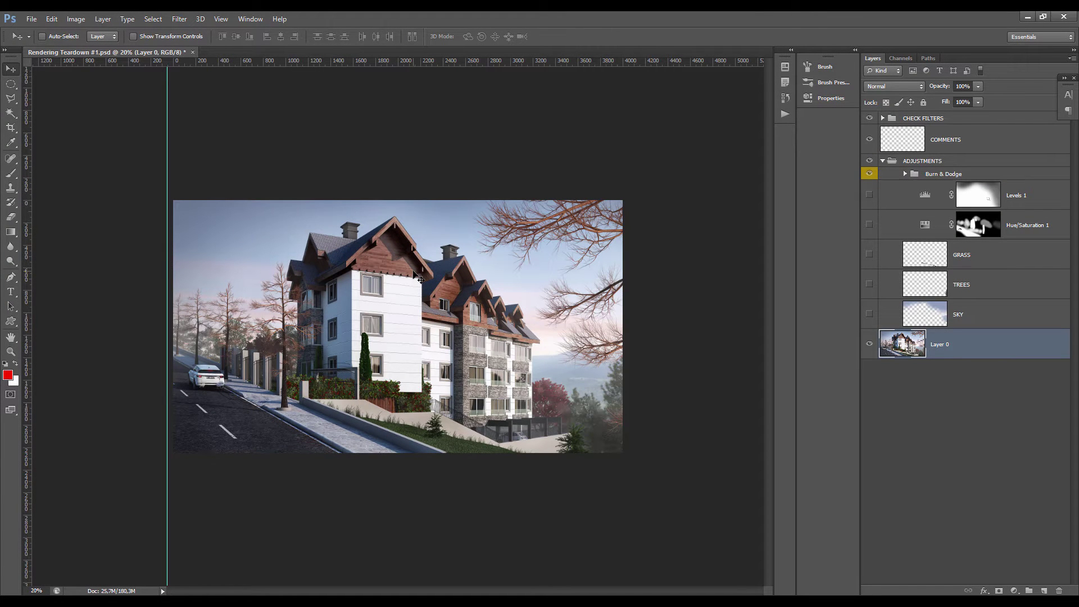
Step: Drag the crop box up and right past the image and commit it
key("c")
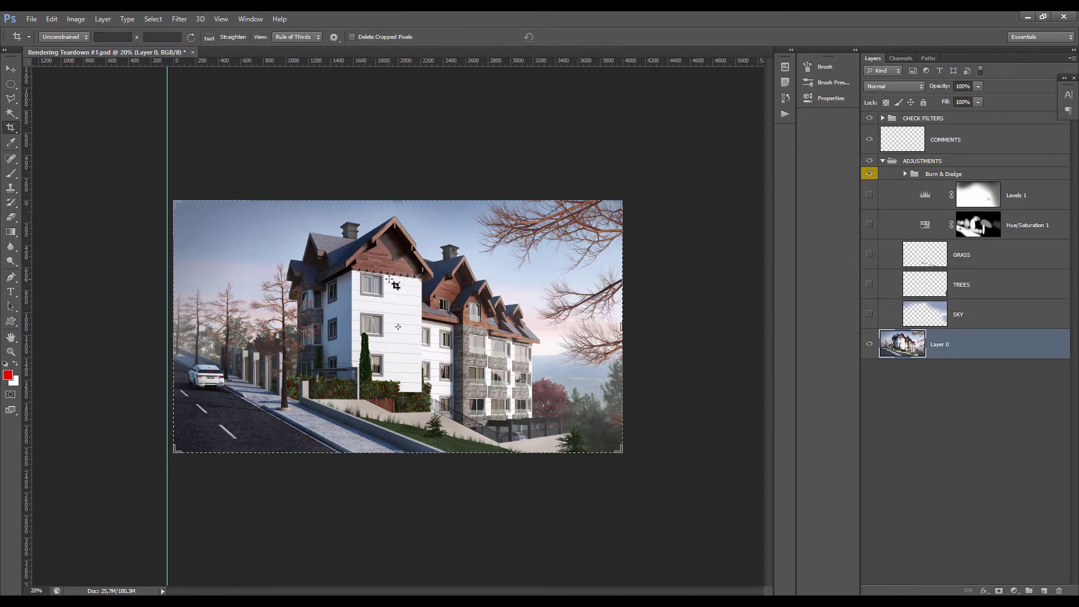
scroll(372, 290, "up", 3)
scroll(372, 289, "down", 1)
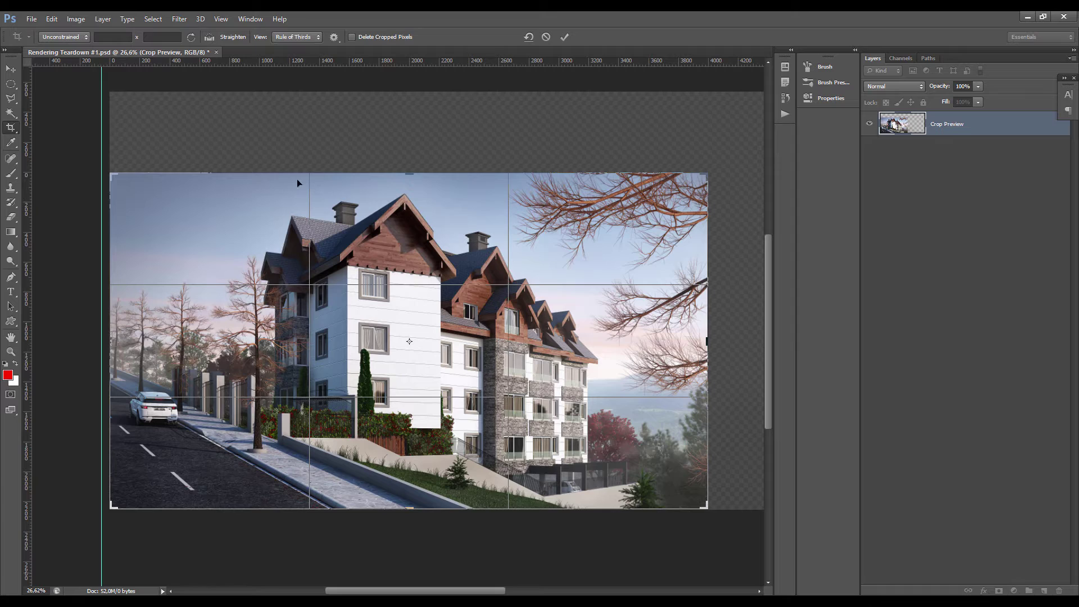
scroll(393, 201, "down", 1)
scroll(698, 385, "up", 1)
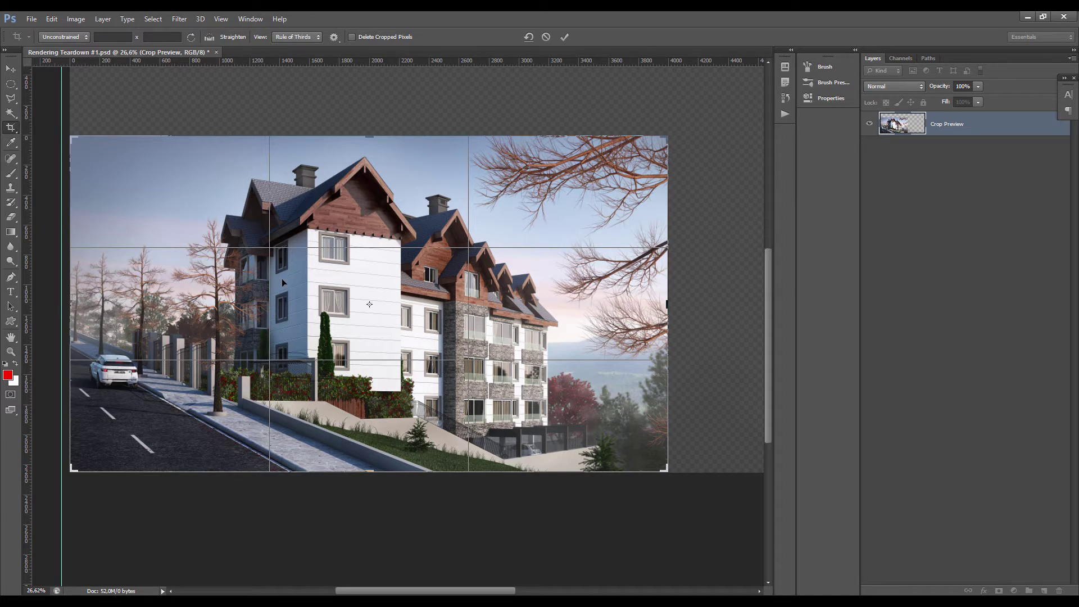
scroll(282, 278, "down", 2)
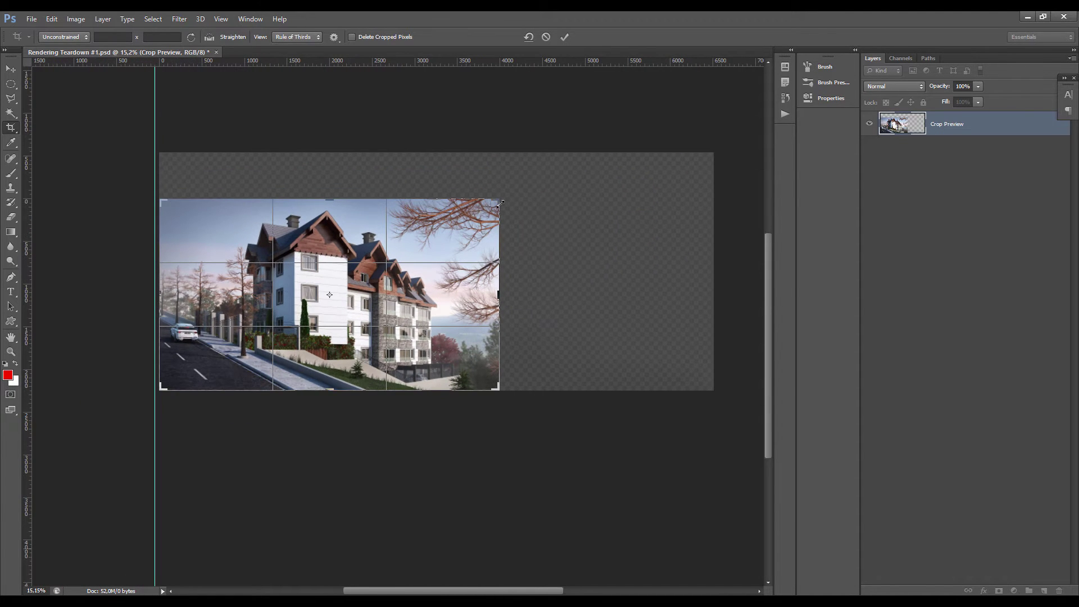
left_click_drag(499, 203, 605, 179)
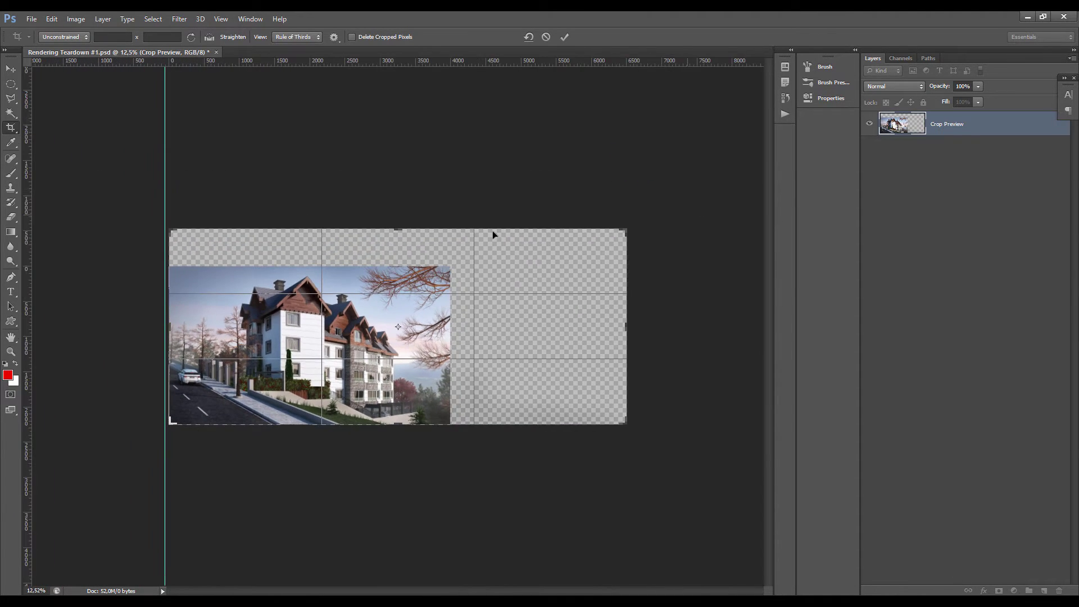
key("ctrl+plus")
key("ctrl+plus")
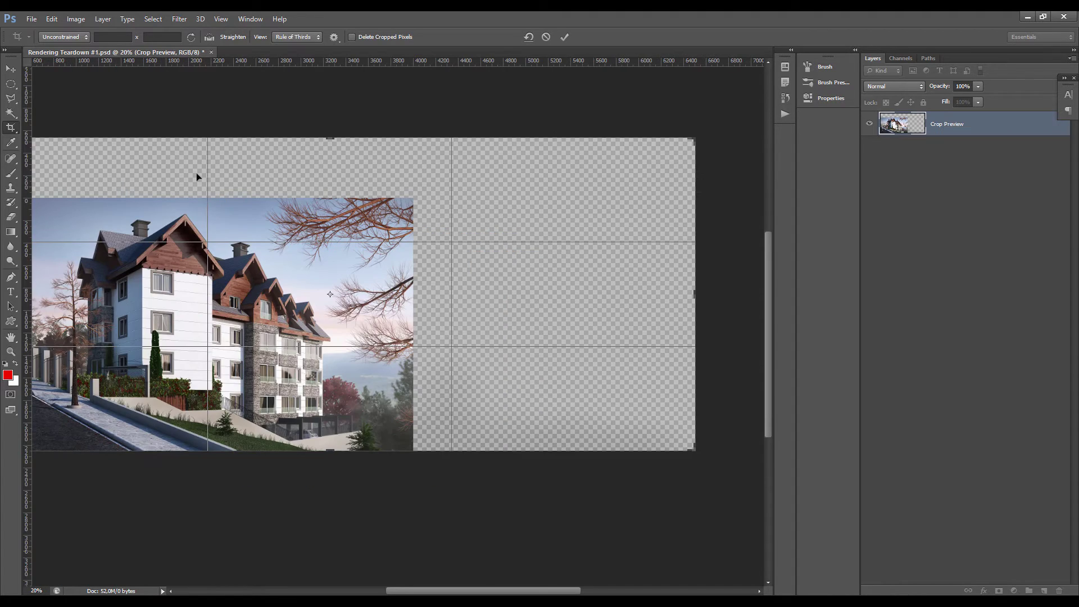
scroll(322, 366, "up", 2)
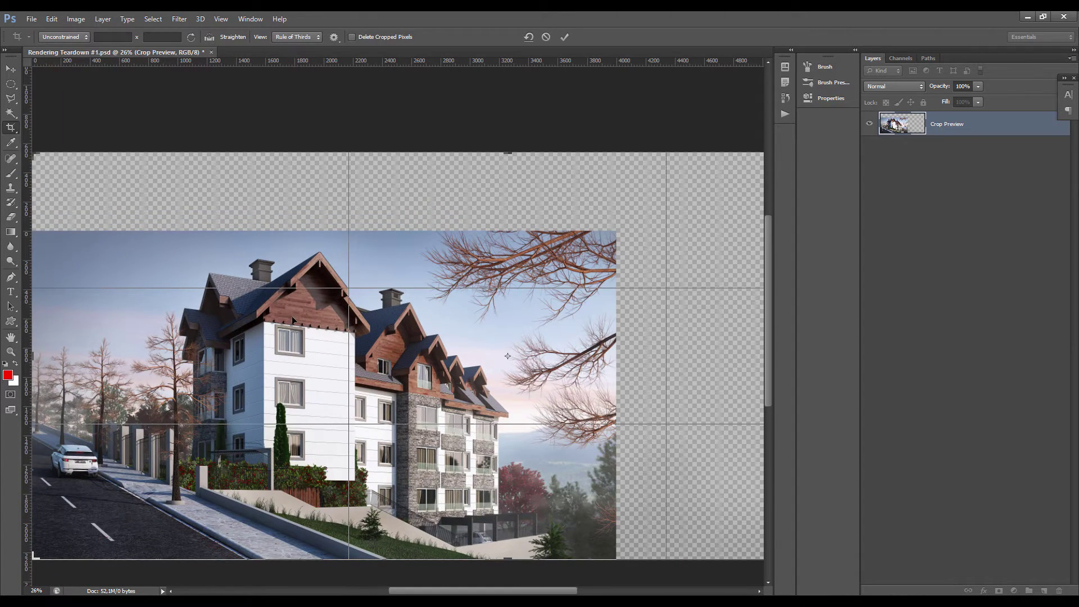
scroll(291, 316, "down", 2)
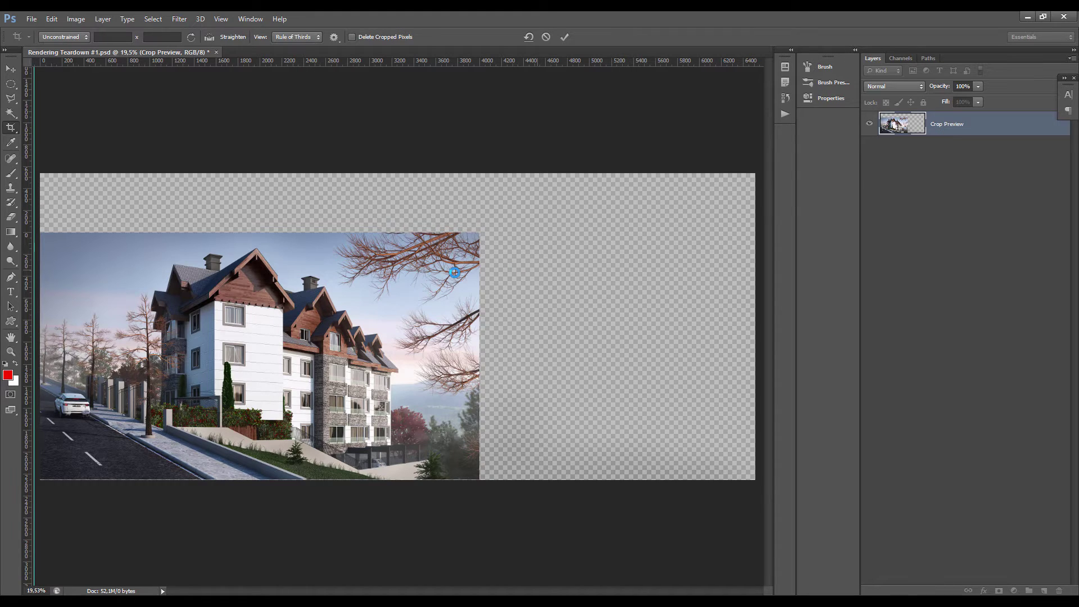
key("Return")
Step: On the COMMENTS layer, draw red lines along the roof and ground slopes and circle the tree branches
key("v")
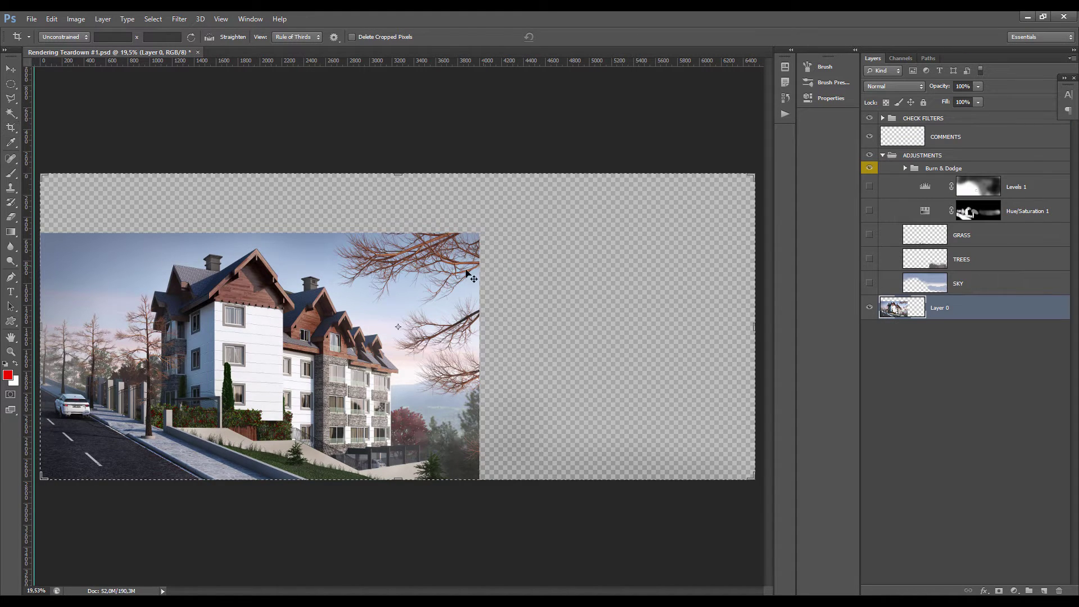
scroll(472, 277, "down", 1)
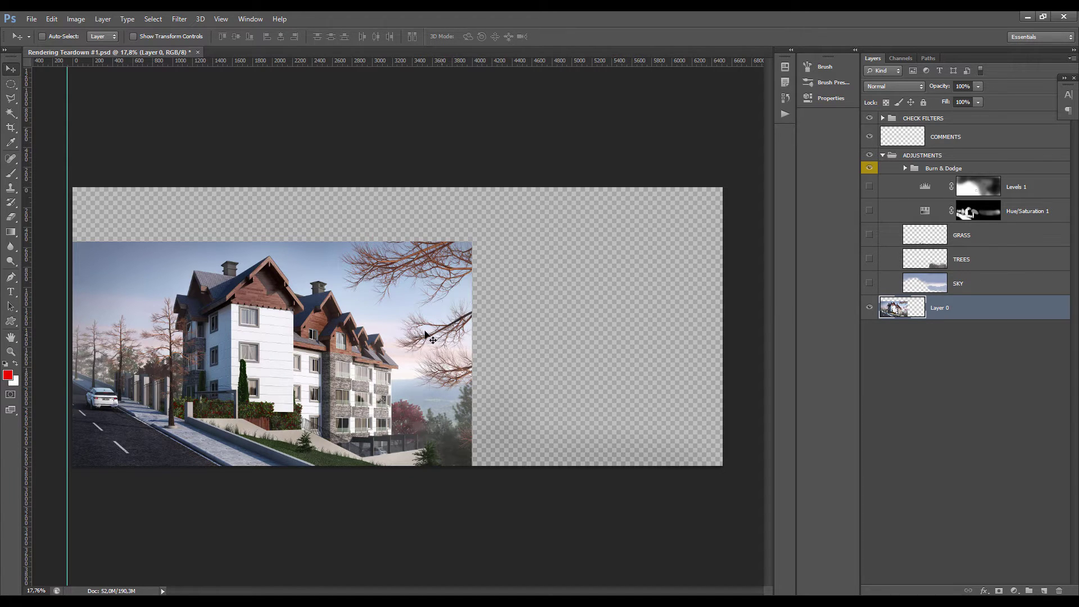
scroll(303, 372, "up", 3)
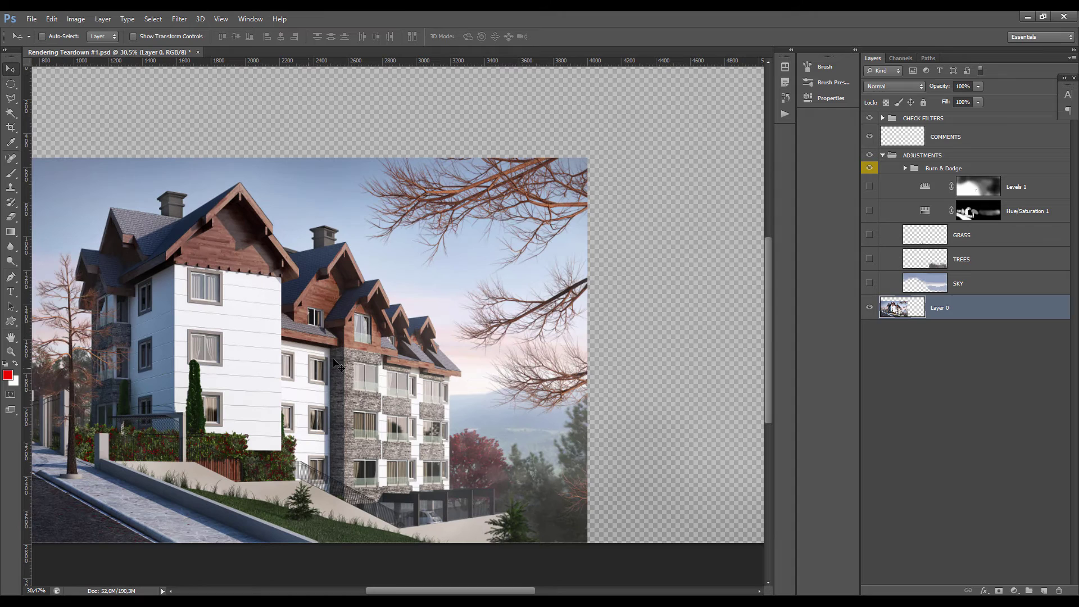
left_click(914, 143)
key("b")
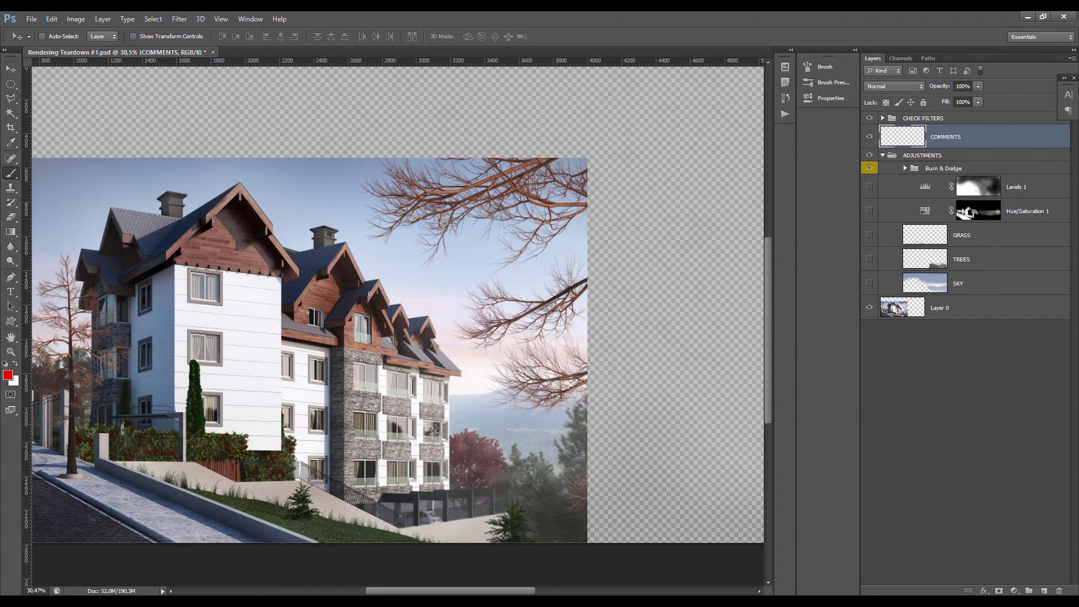
scroll(391, 276, "down", 2)
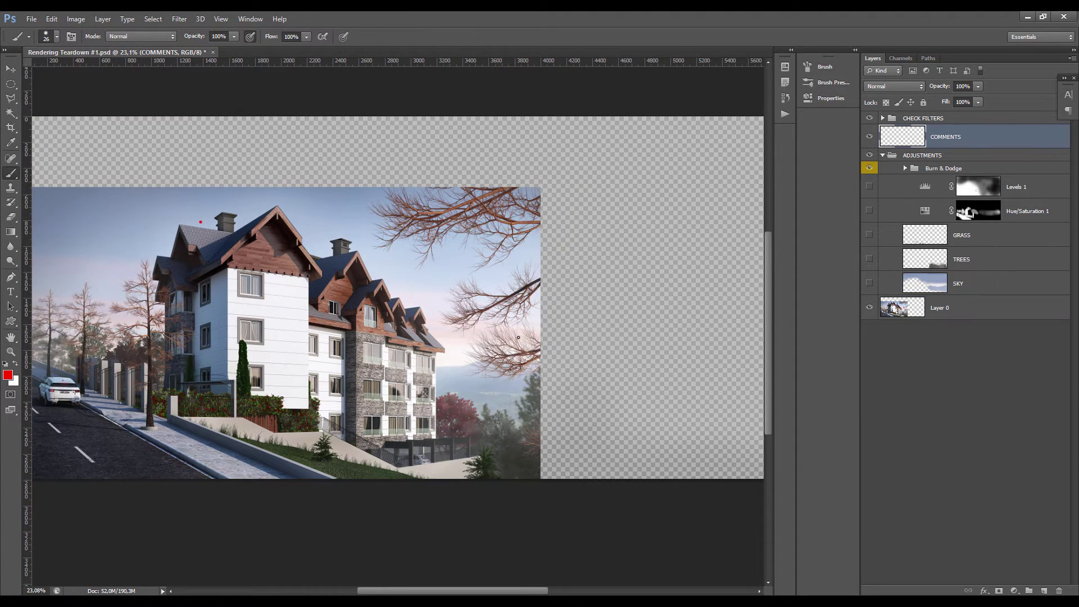
left_click(543, 354, "shift")
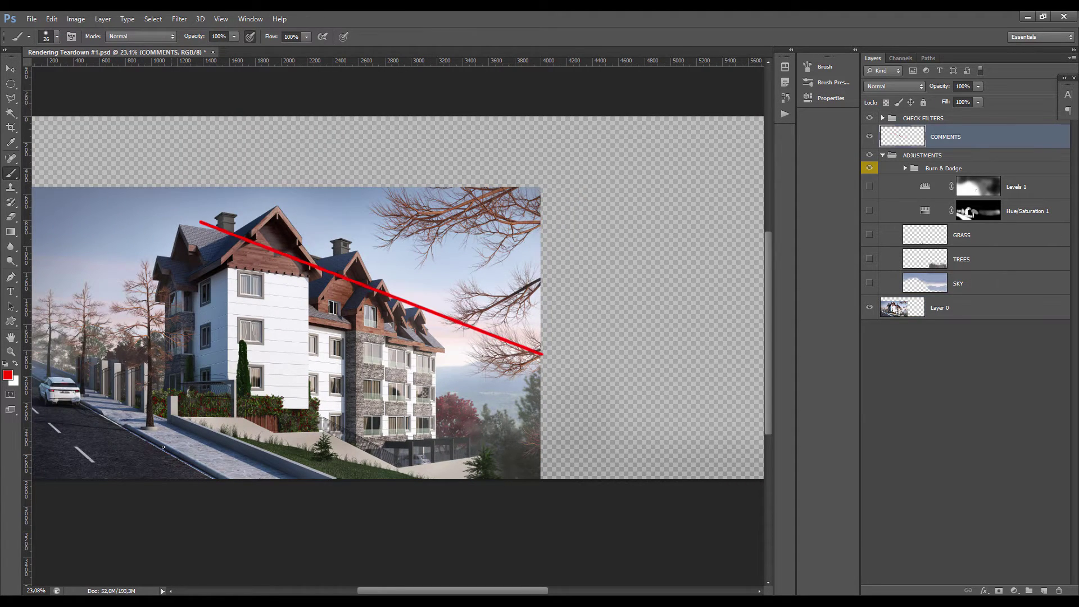
left_click(529, 430, "shift")
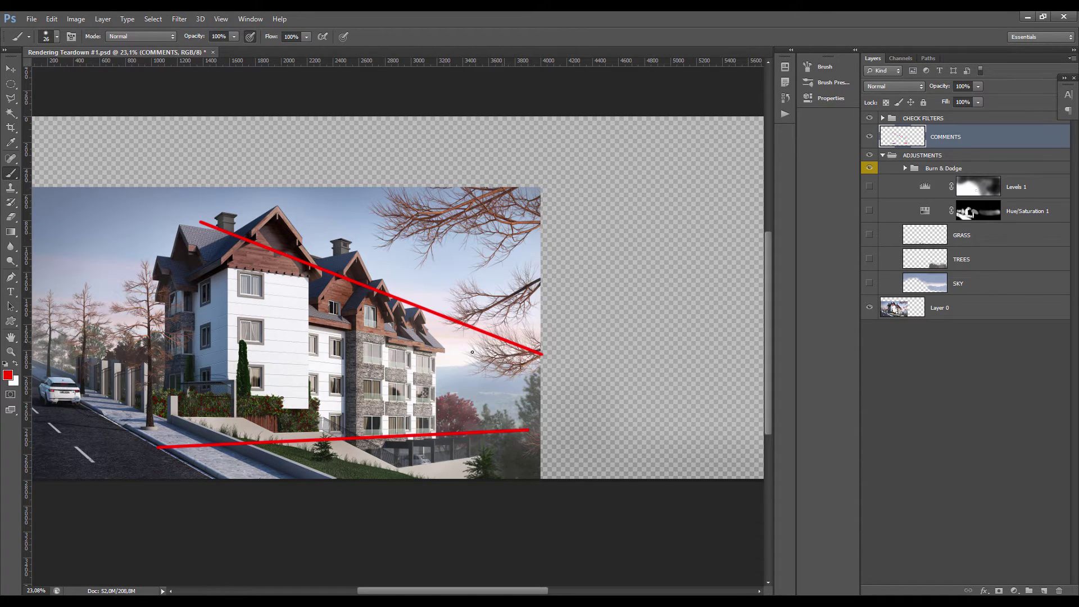
mouse_move(472, 352)
left_mouse_down()
mouse_move(526, 430)
mouse_move(522, 343)
mouse_move(470, 392)
mouse_move(524, 359)
mouse_move(495, 342)
left_mouse_up()
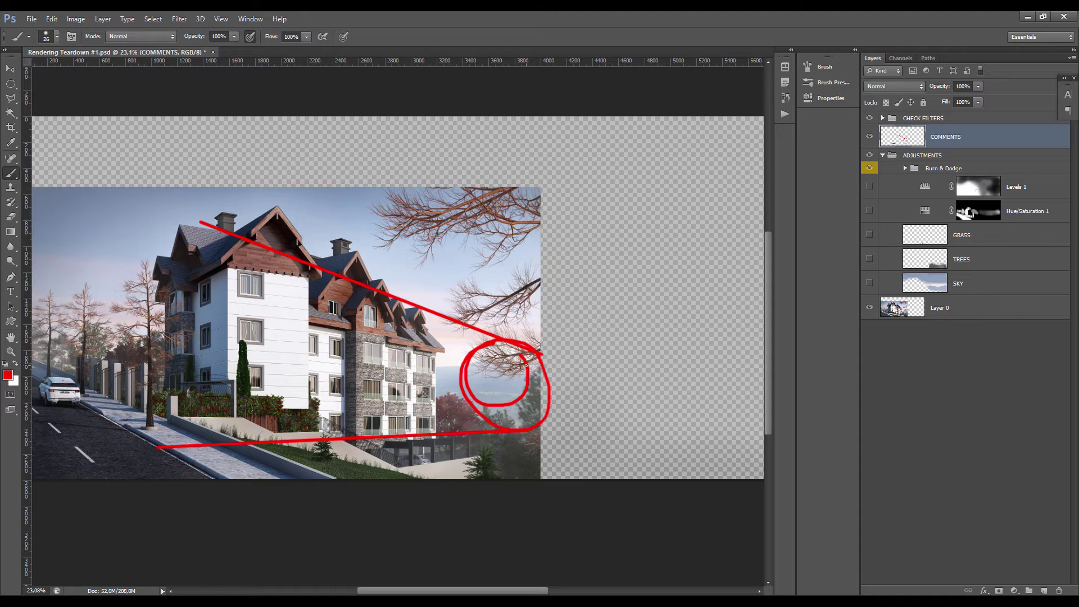
Step: Add a red spiral, curve and big loop sweeping into the empty area
scroll(489, 352, "down", 3)
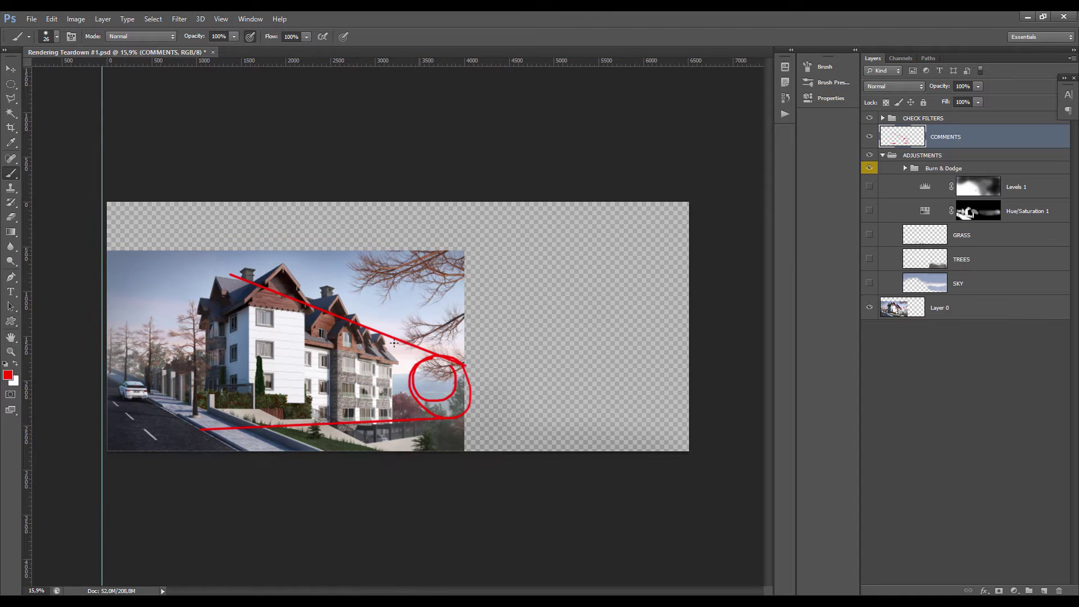
scroll(415, 207, "up", 3)
scroll(334, 244, "down", 1)
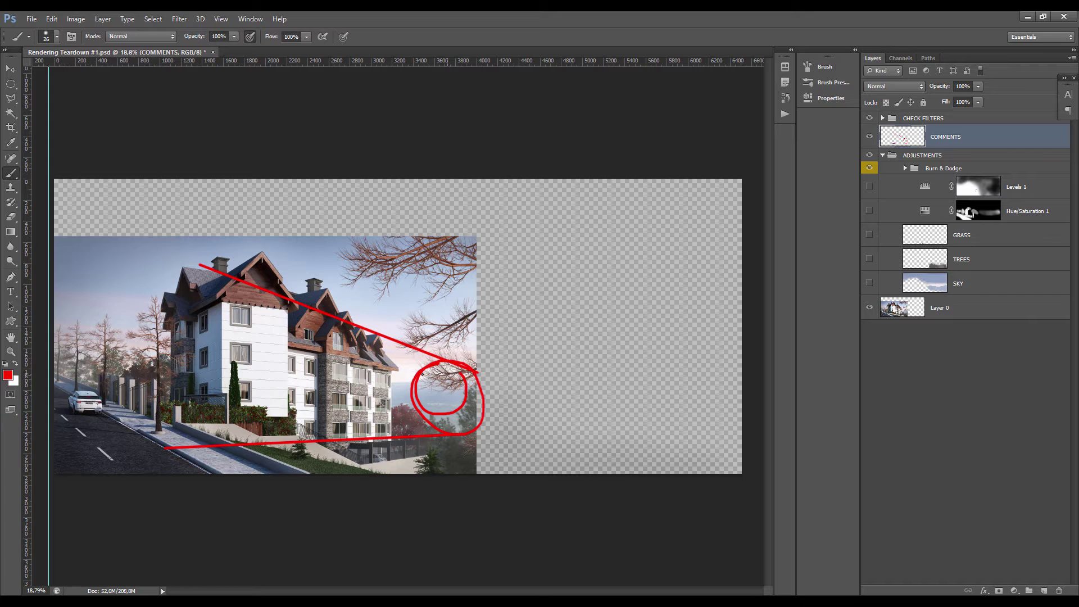
mouse_move(422, 374)
left_mouse_down()
mouse_move(450, 388)
mouse_move(542, 313)
mouse_move(743, 335)
left_mouse_up()
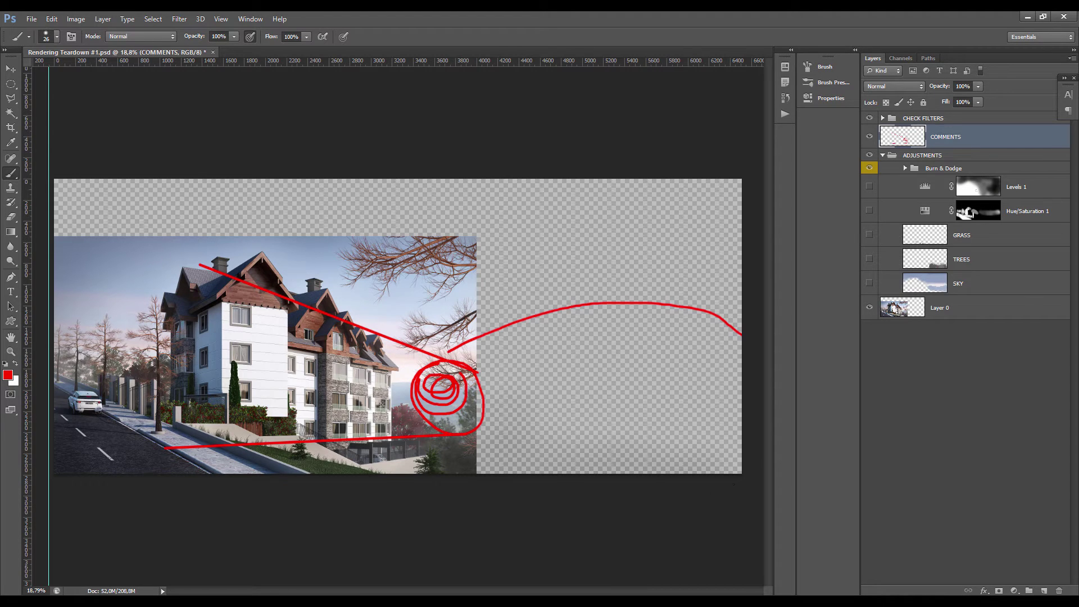
mouse_move(477, 472)
left_mouse_down()
mouse_move(438, 394)
mouse_move(691, 303)
mouse_move(470, 394)
mouse_move(545, 276)
left_mouse_up()
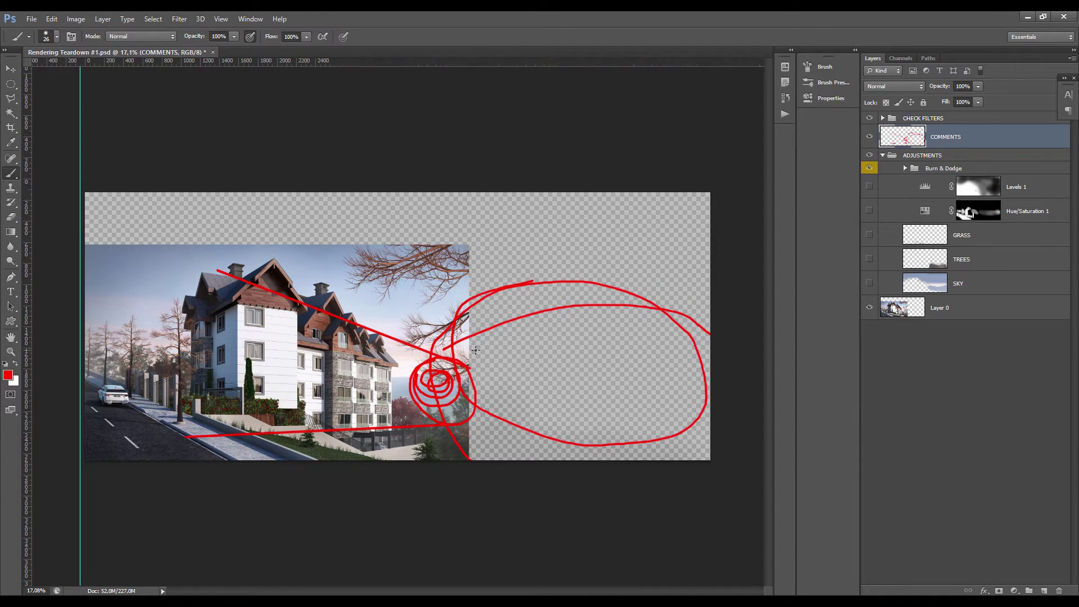
scroll(388, 346, "up", 1)
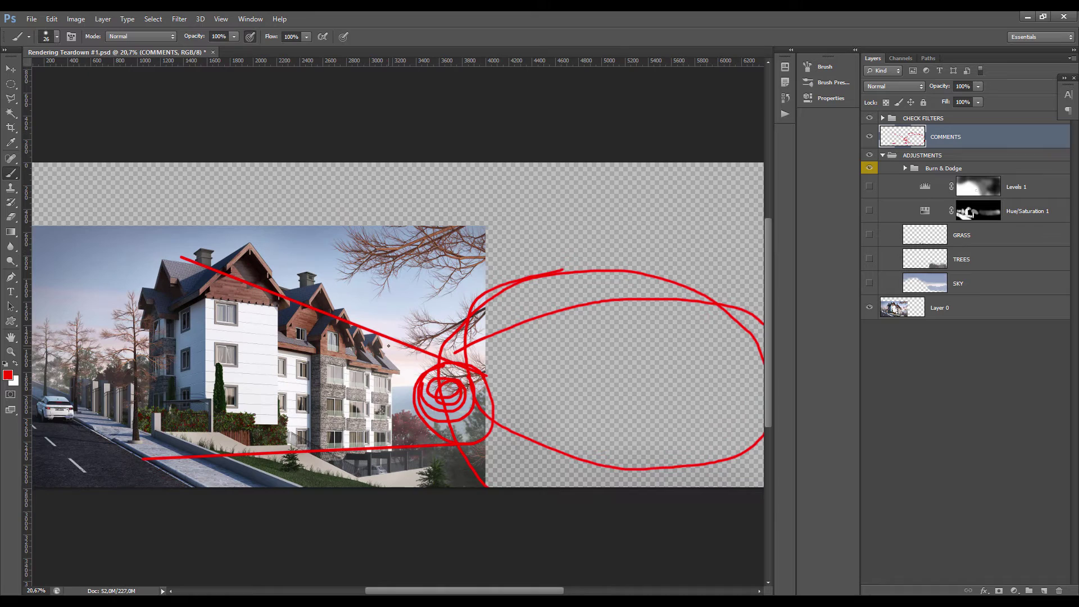
scroll(343, 336, "down", 3)
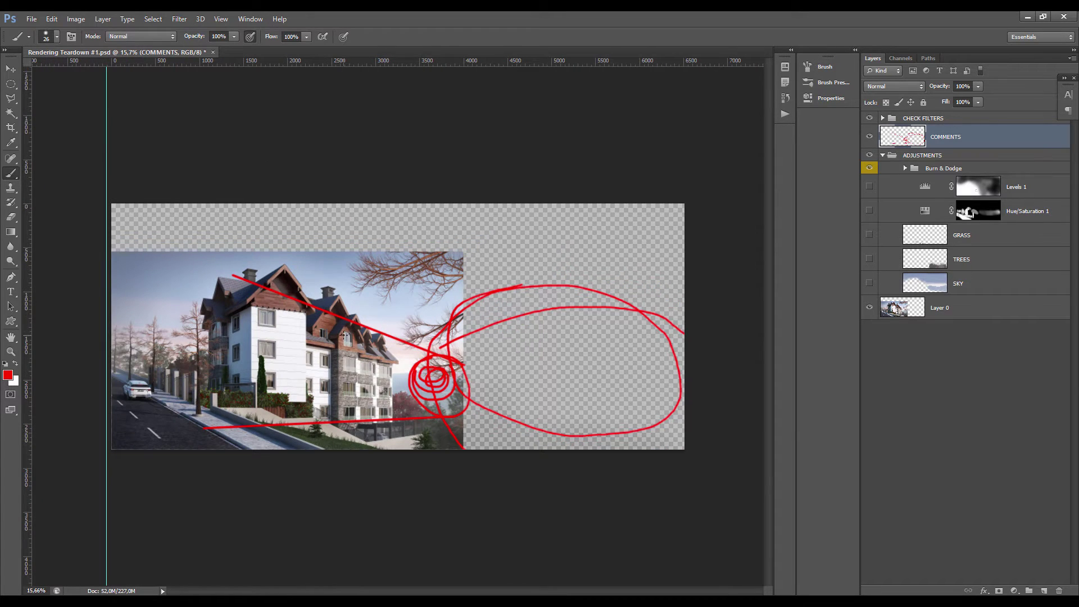
Step: Hide the COMMENTS layer and turn on the SKY and TREES layers, then inspect the result
left_click(870, 136)
left_click(870, 283)
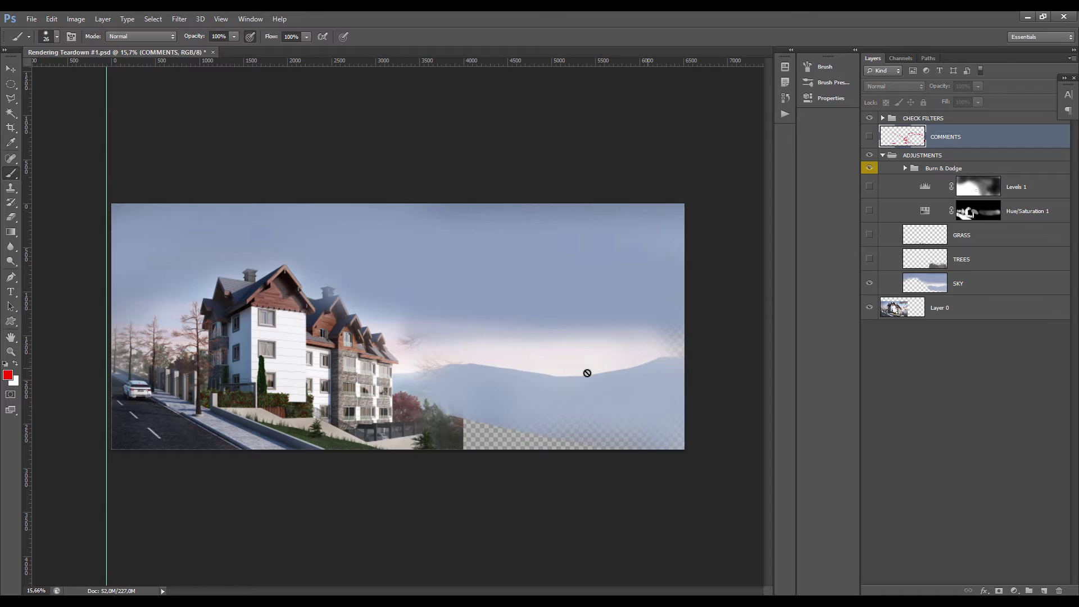
left_click(871, 261)
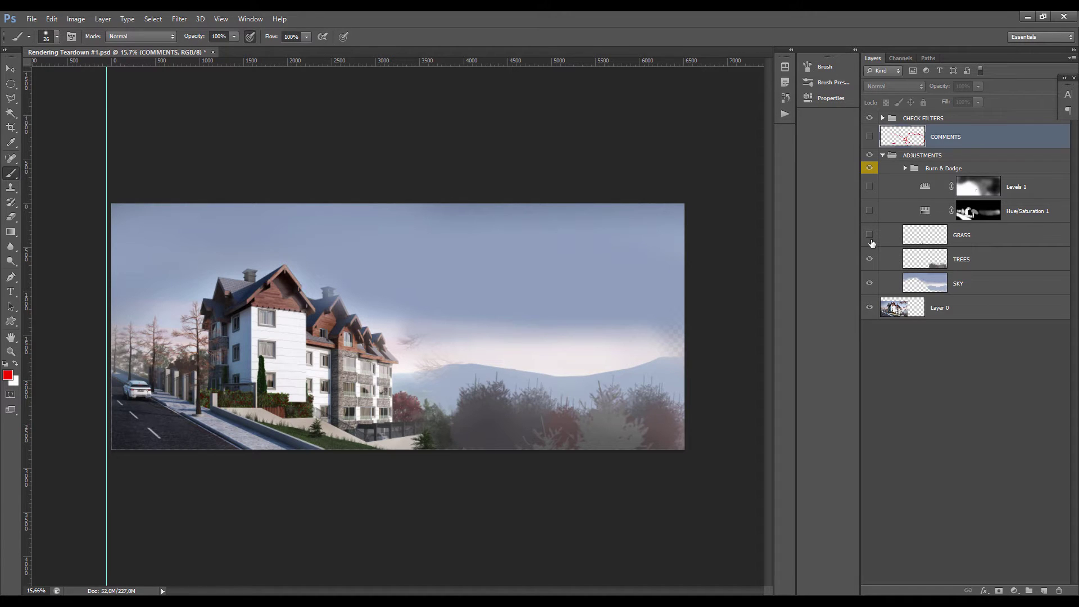
scroll(513, 436, "down", 1)
scroll(513, 436, "up", 2)
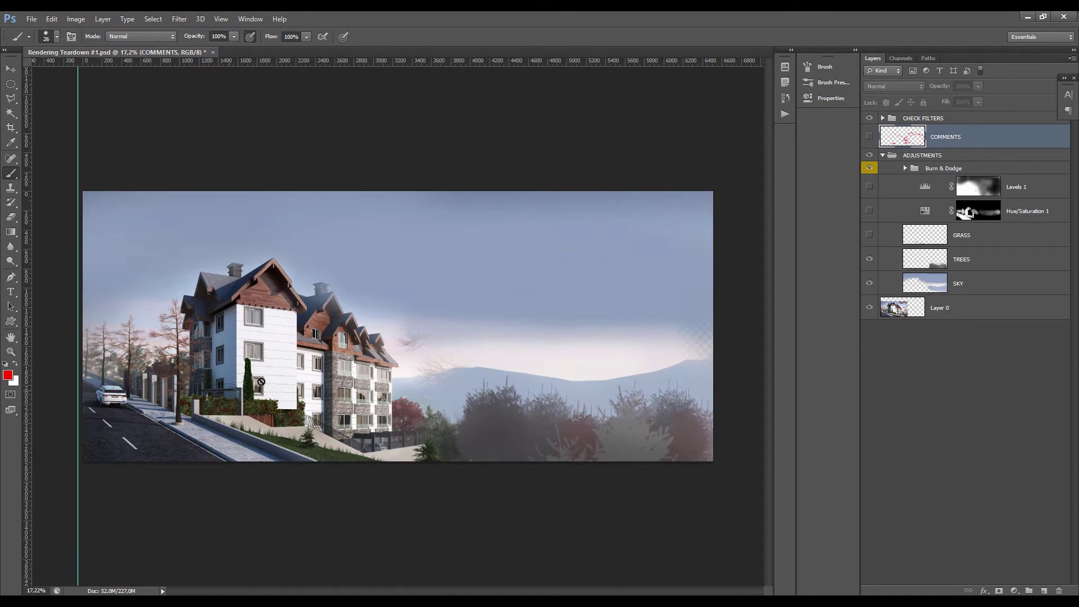
scroll(416, 404, "down", 1)
scroll(196, 339, "up", 4)
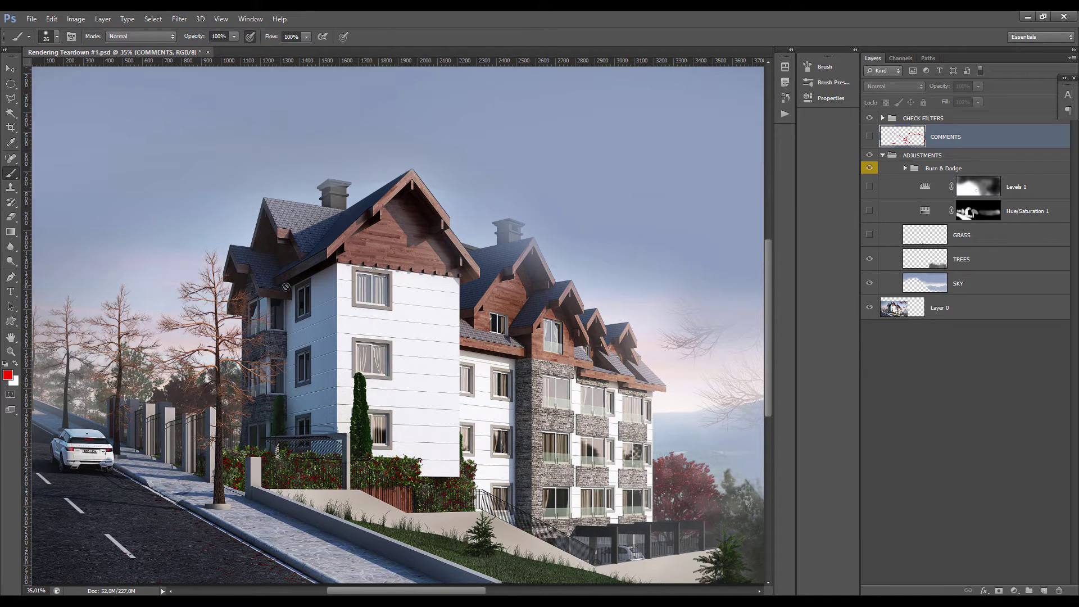
scroll(261, 295, "down", 3)
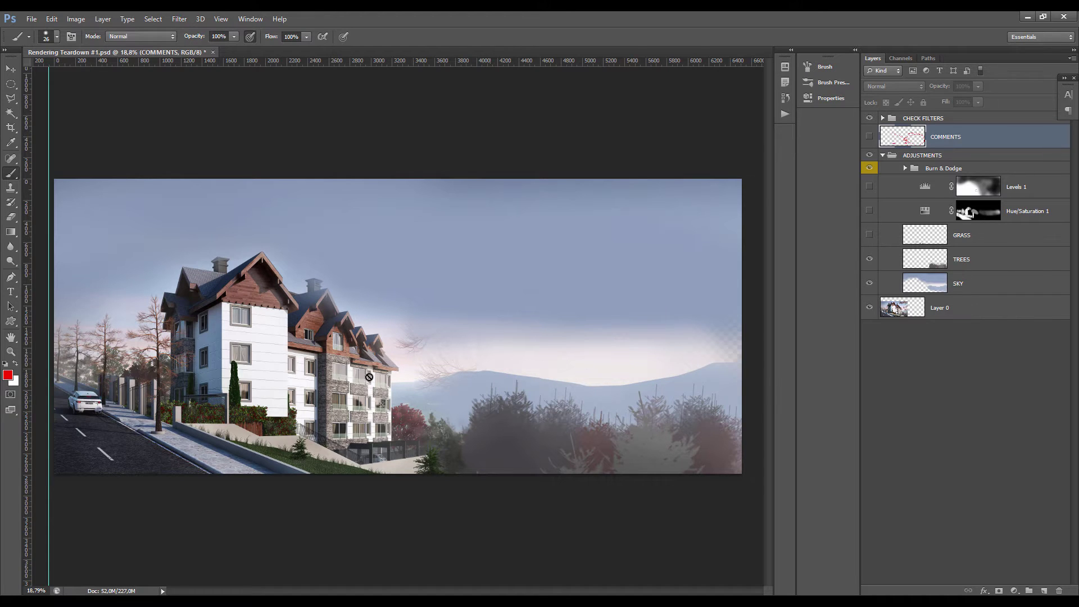
scroll(427, 374, "down", 1)
scroll(242, 347, "up", 1)
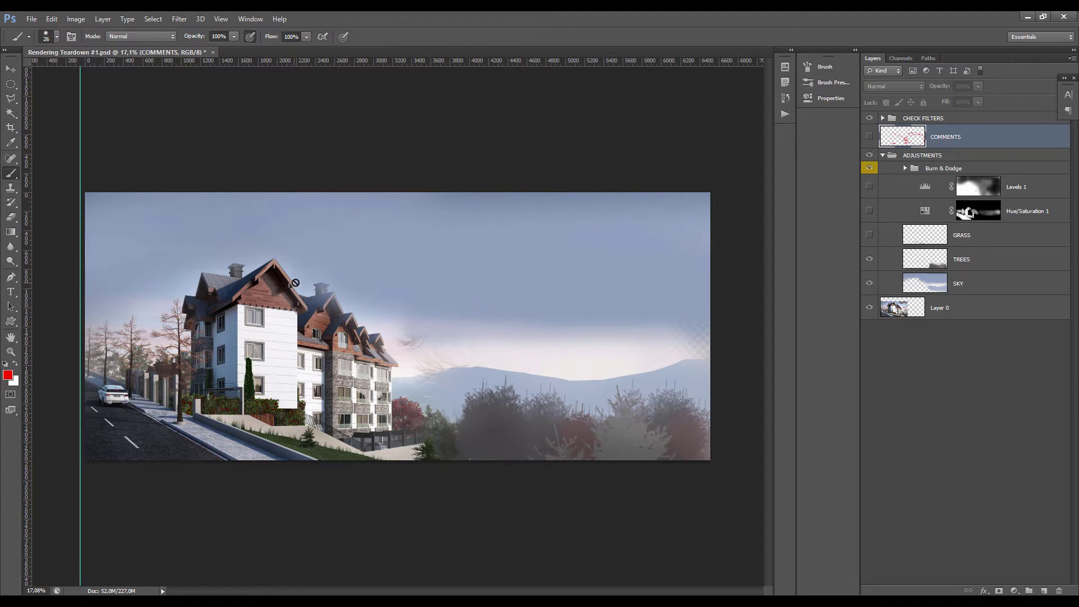
scroll(137, 337, "up", 3, "alt")
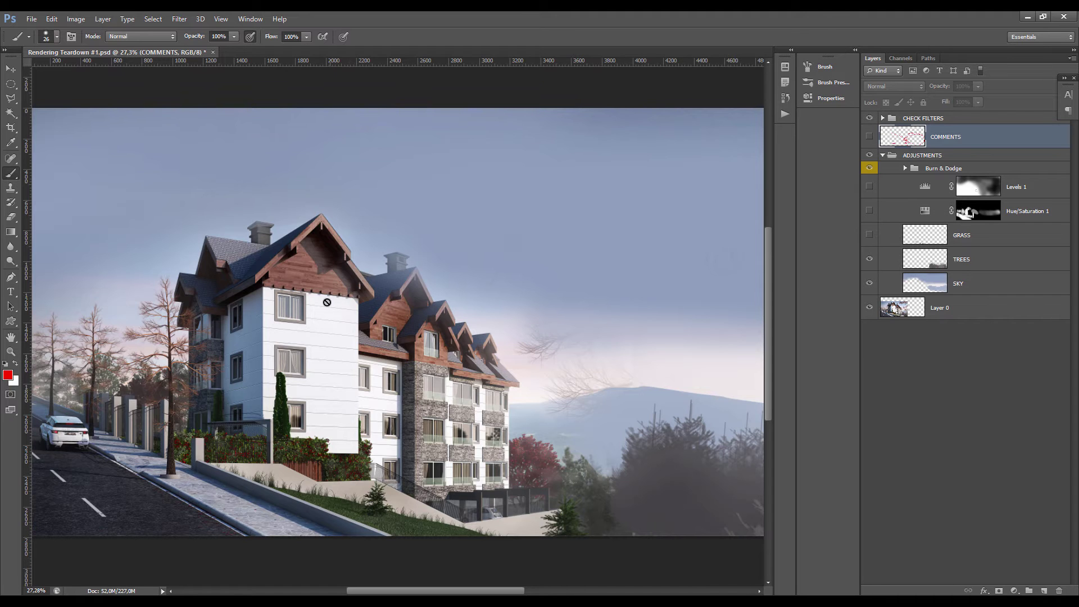
scroll(329, 302, "down", 3)
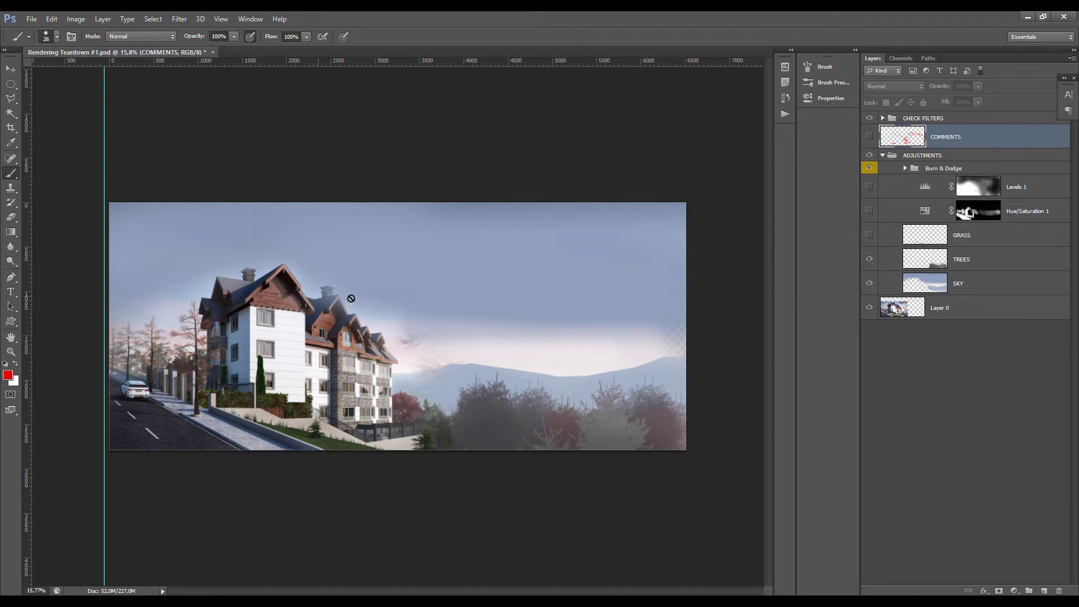
scroll(352, 299, "up", 1)
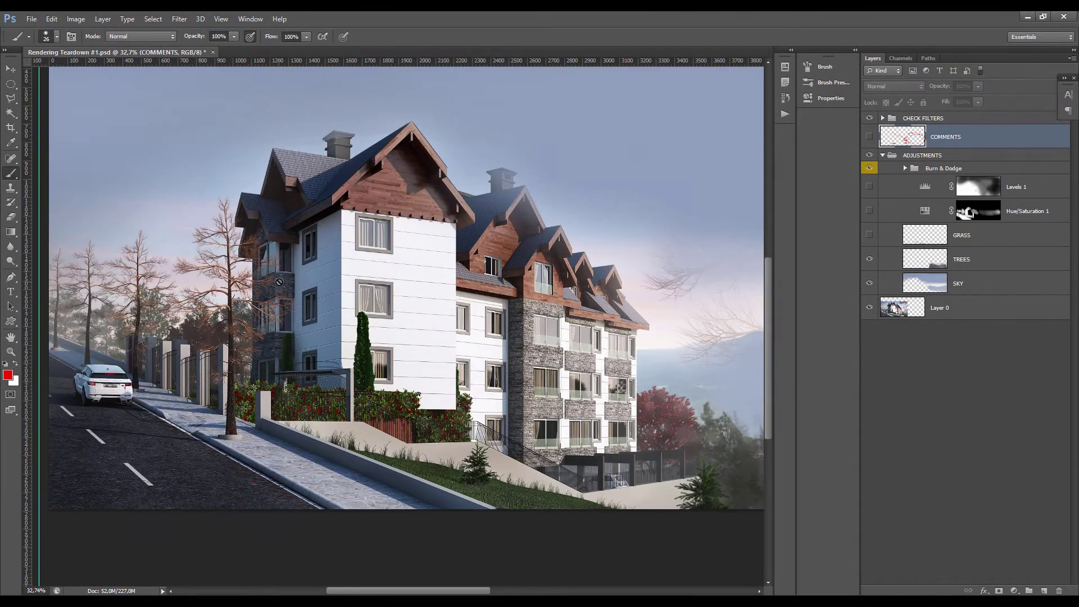
scroll(271, 291, "down", 2)
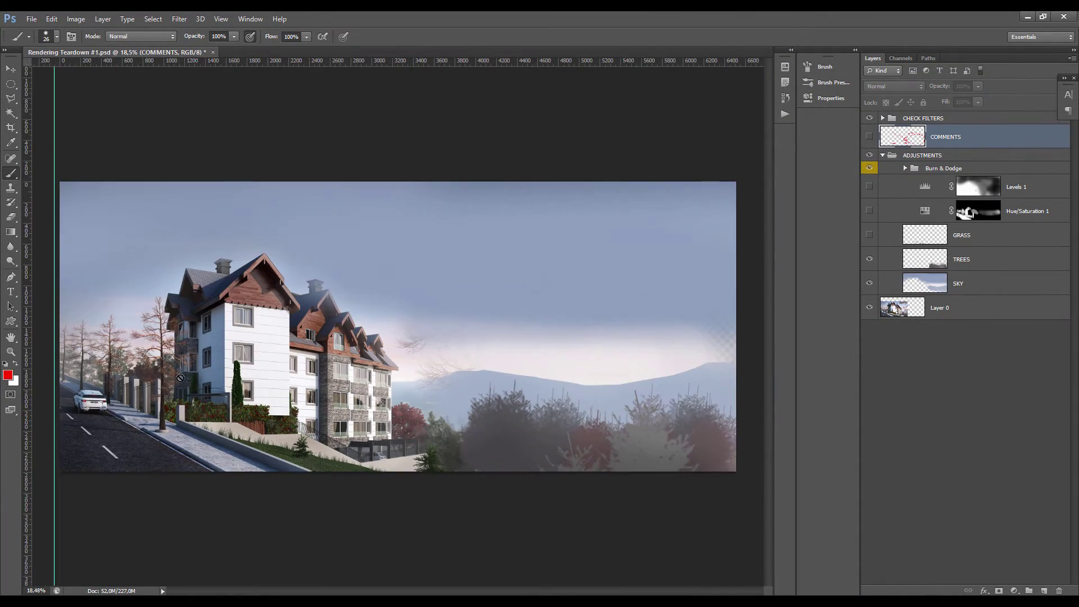
scroll(181, 377, "up", 3)
Step: Turn on the GRASS layer and zoom around to check the grass along the slope
scroll(382, 484, "up", 5)
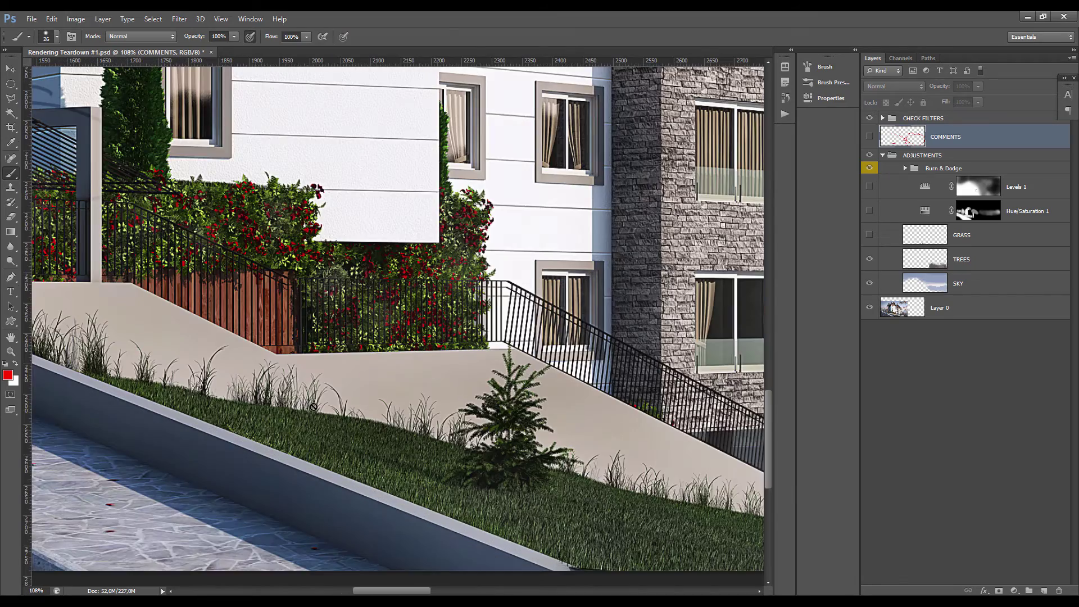
left_click(870, 235)
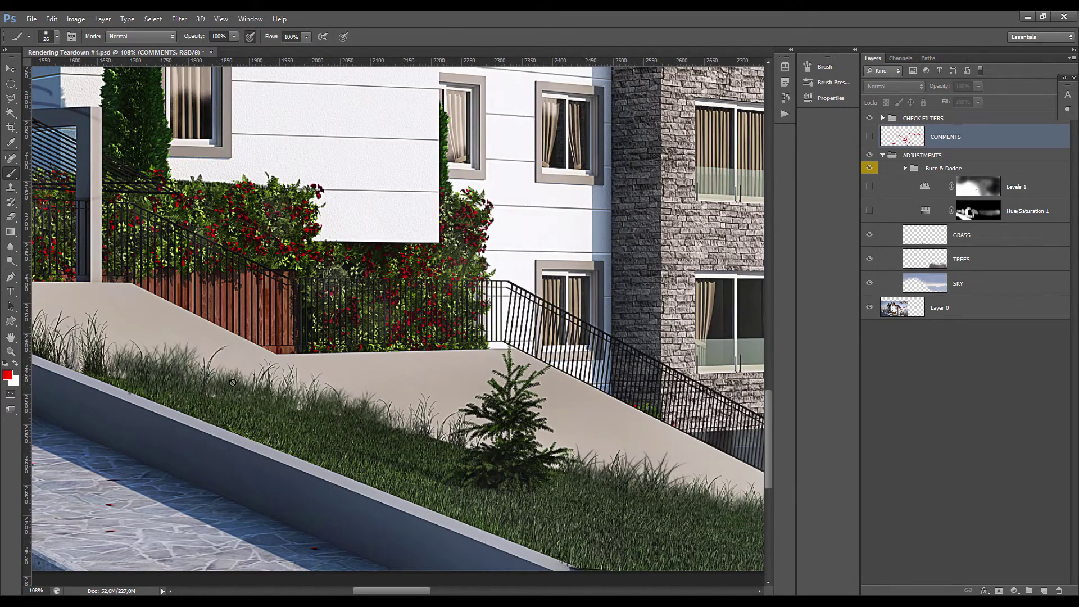
scroll(535, 388, "down", 5)
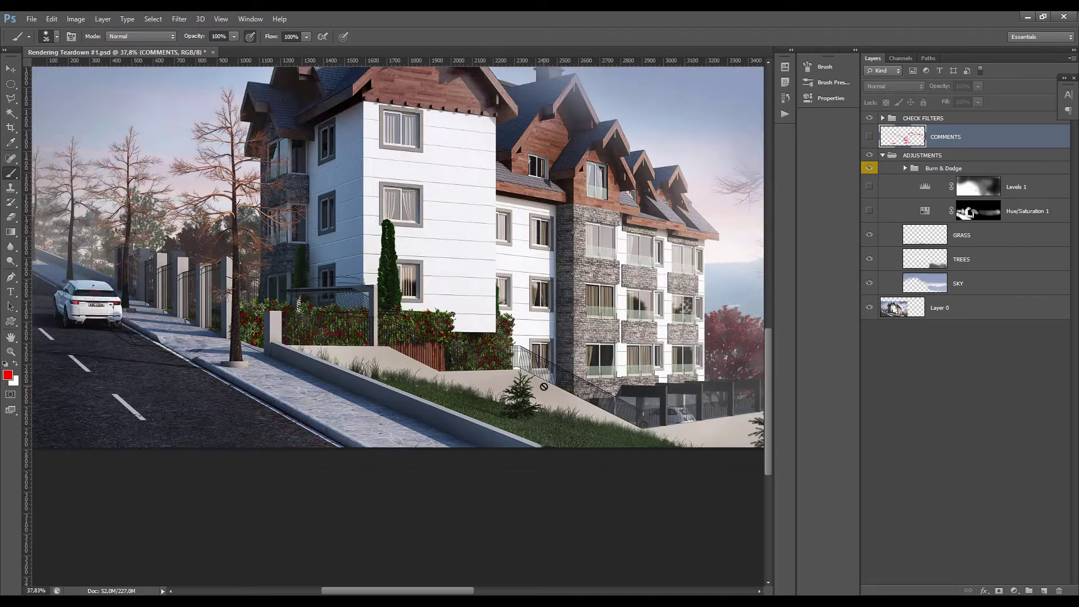
scroll(488, 357, "down", 1)
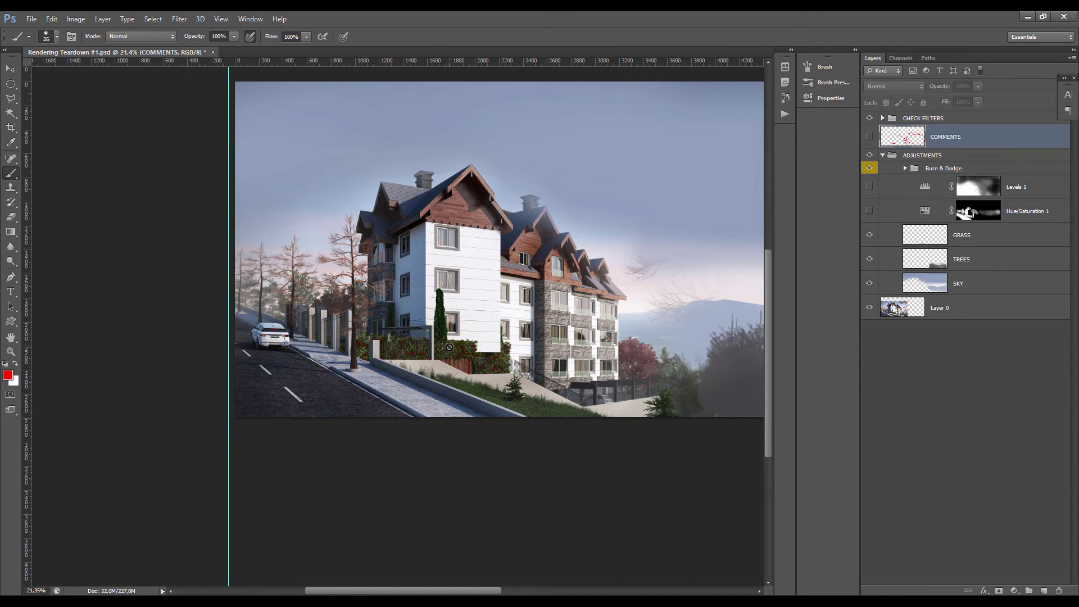
scroll(306, 316, "up", 3)
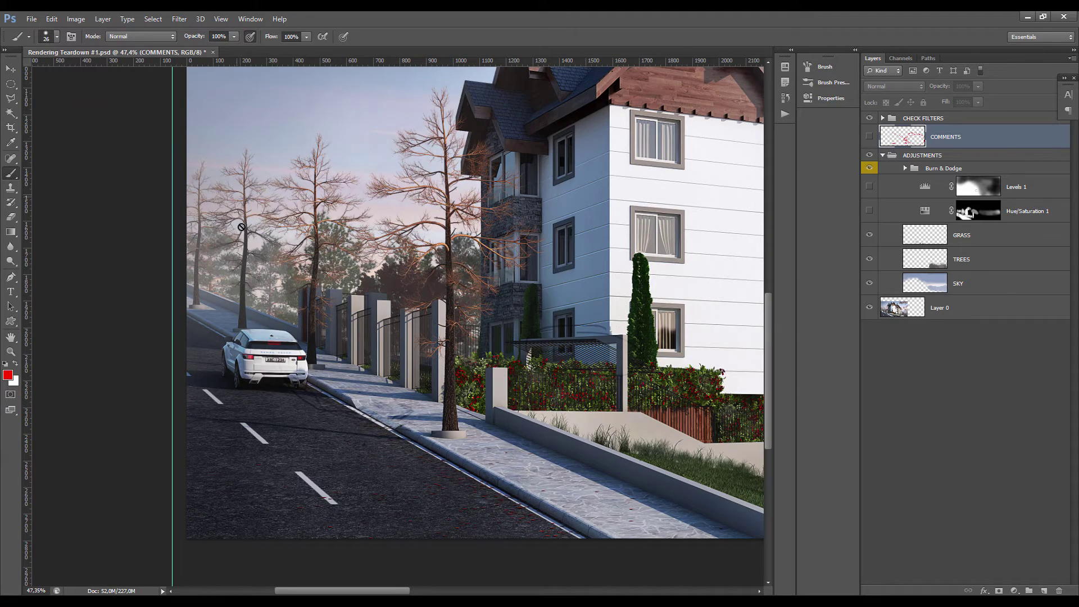
scroll(355, 135, "up", 2)
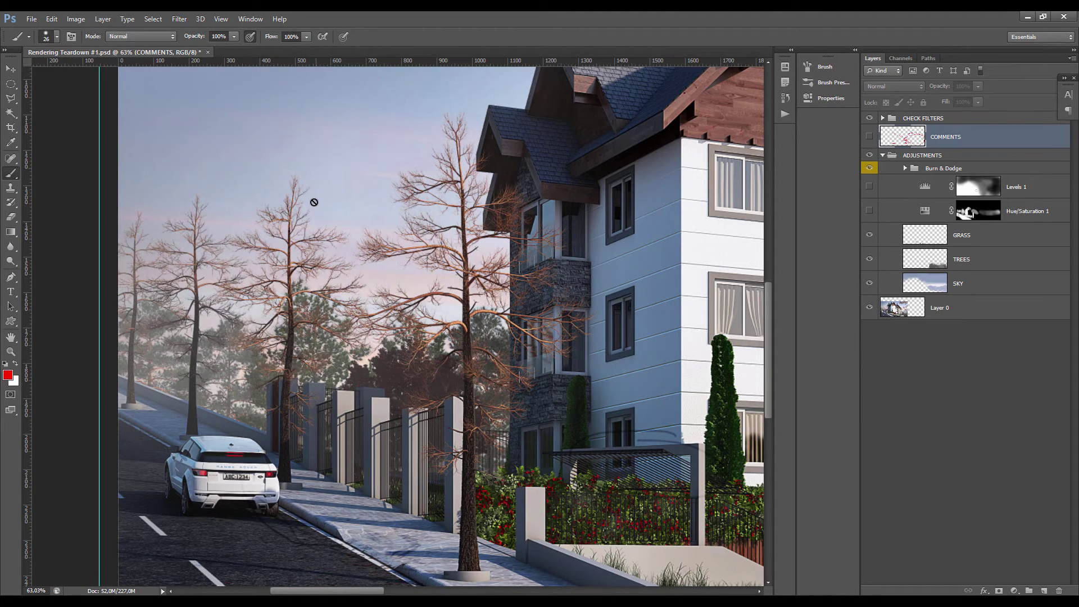
scroll(313, 205, "down", 2)
scroll(267, 239, "down", 1)
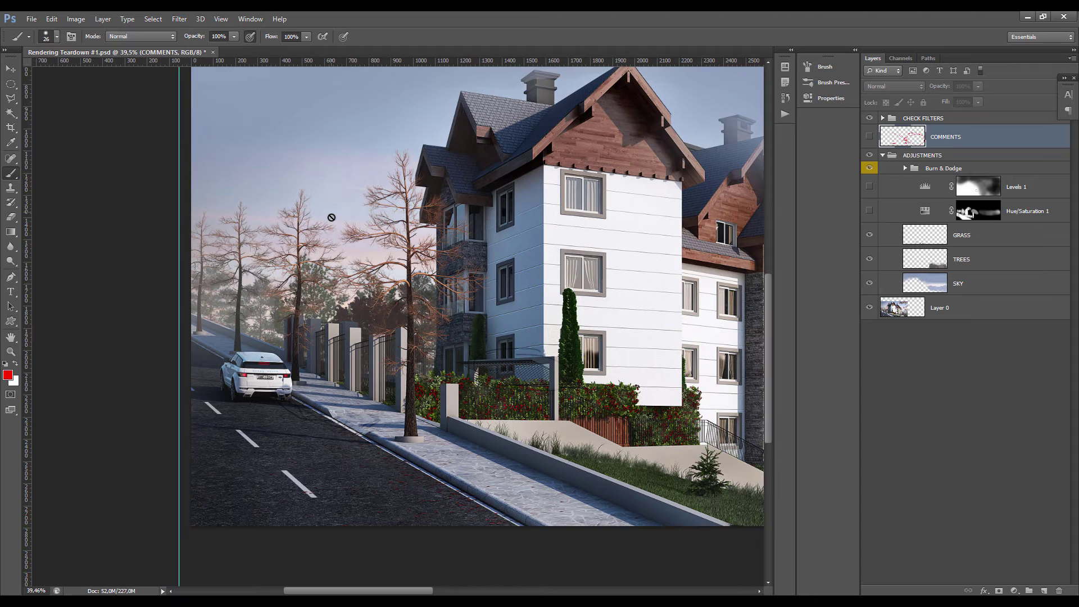
scroll(267, 223, "down", 1)
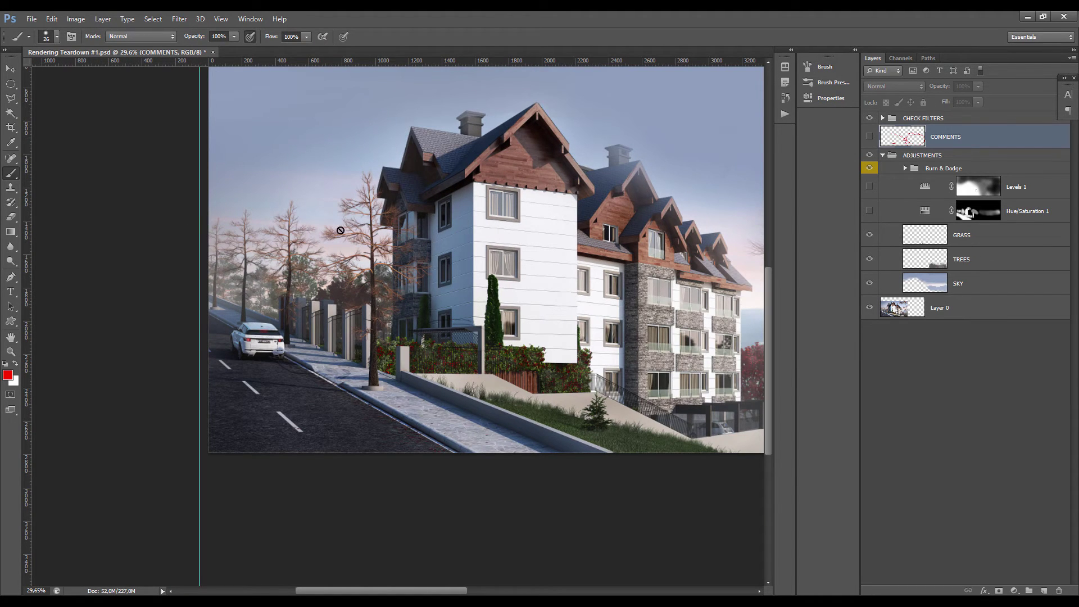
scroll(398, 258, "up", 5)
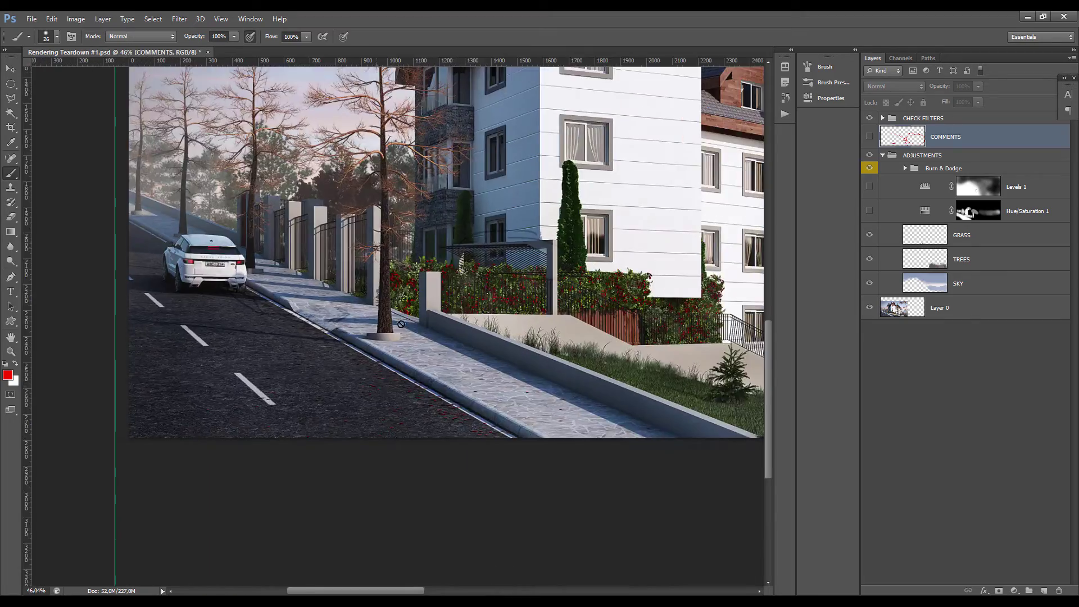
scroll(388, 343, "down", 2)
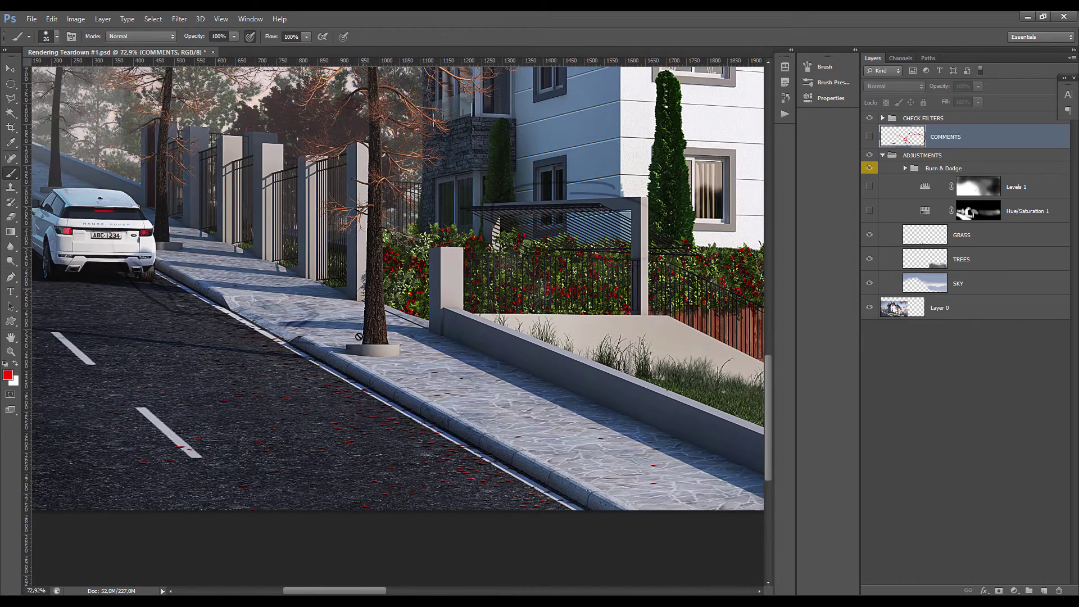
scroll(358, 350, "down", 2)
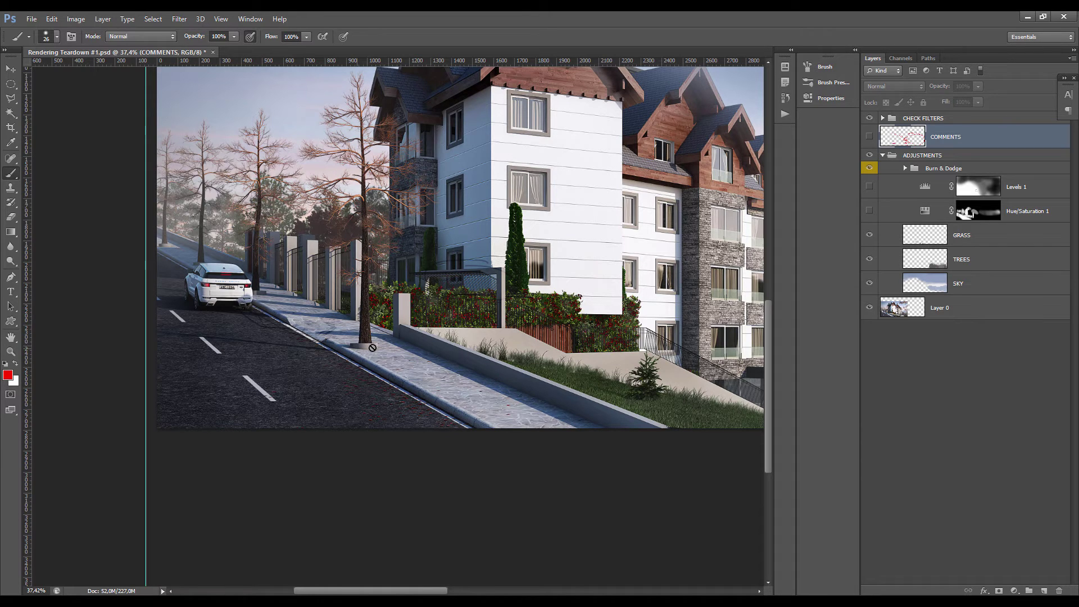
scroll(302, 326, "down", 2)
scroll(302, 326, "down", 3)
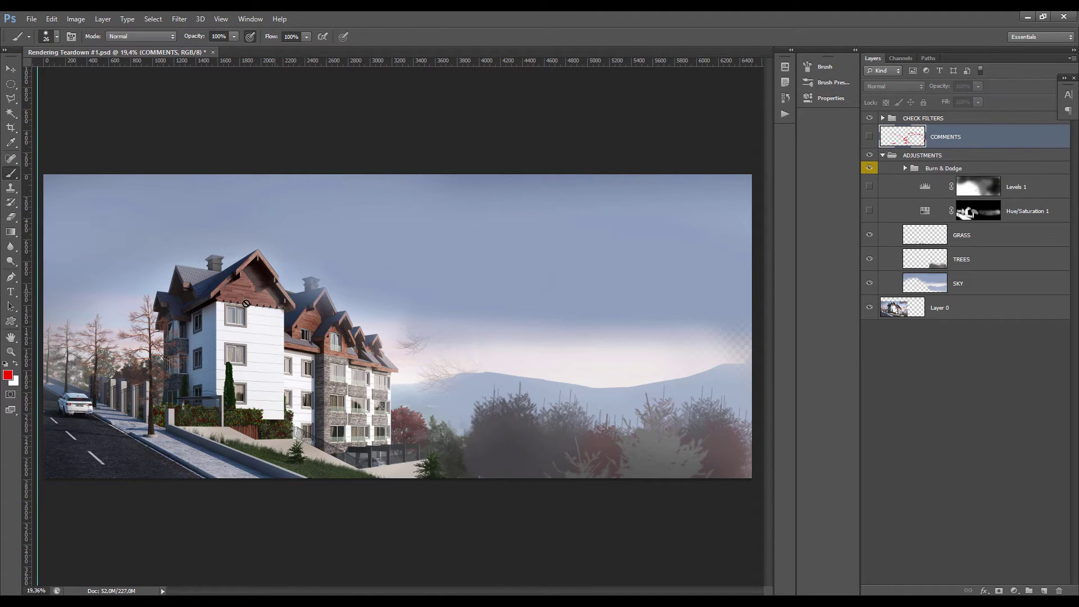
scroll(385, 280, "down", 1)
Step: Expand CHECK FILTERS, turn on B&W and Levels 1, and disable the Levels 1 mask
left_click(883, 118)
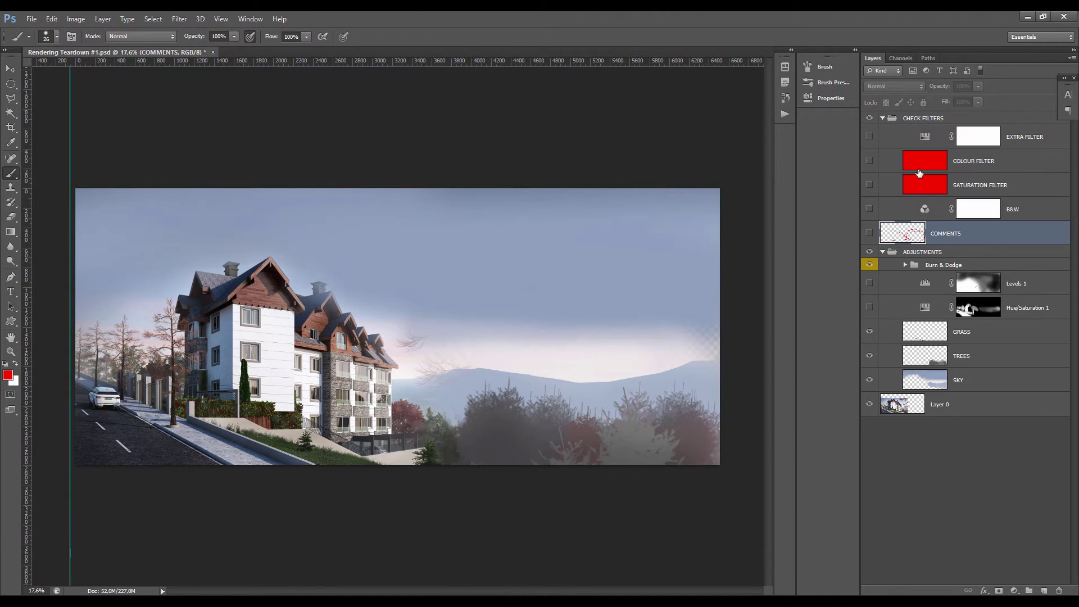
scroll(446, 238, "up", 2)
left_click(864, 210)
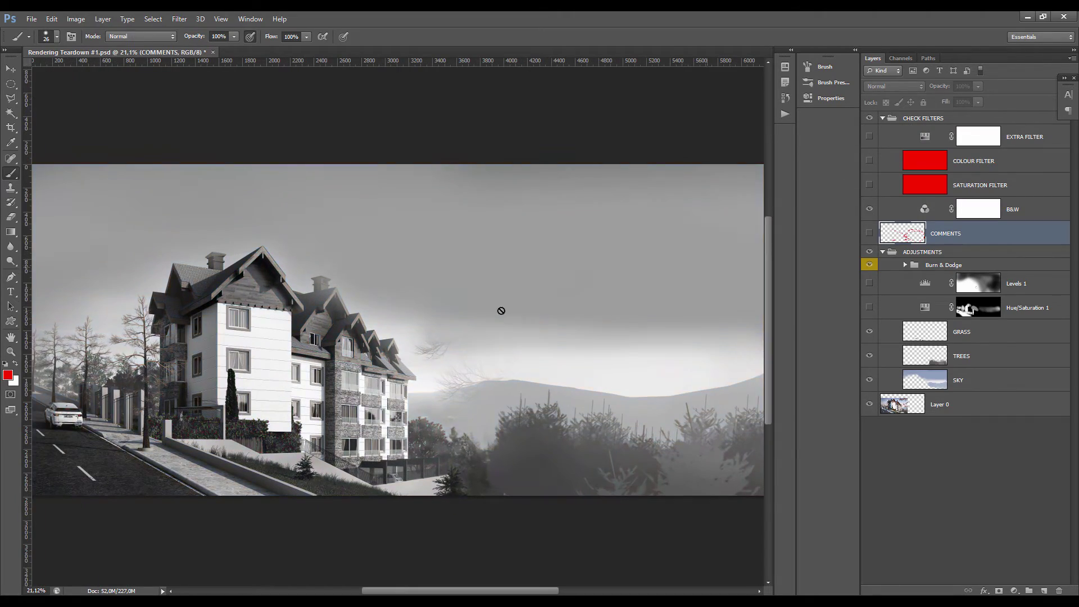
scroll(503, 311, "down", 2)
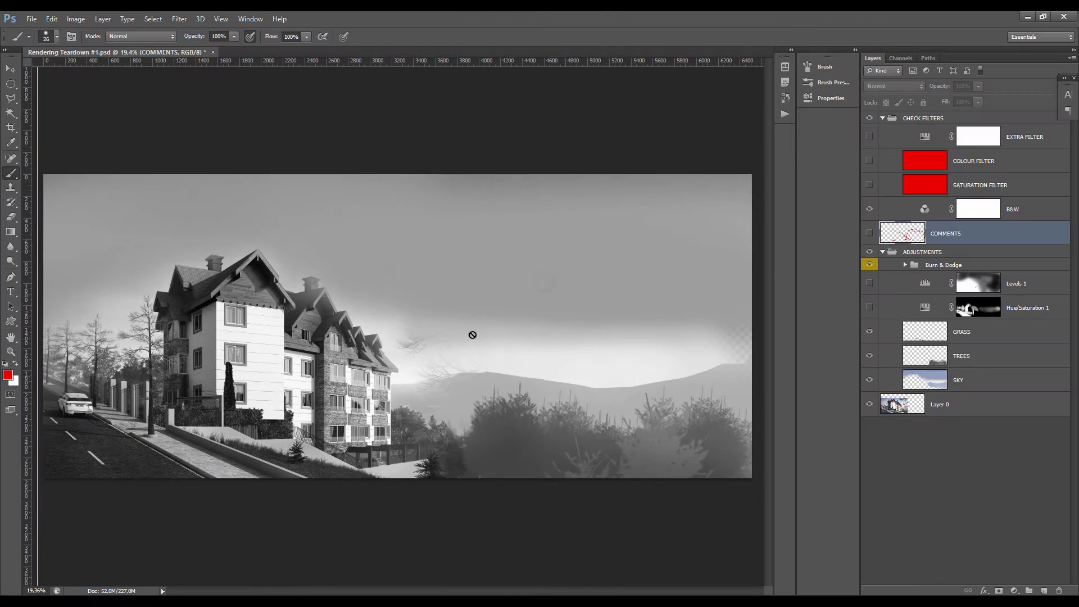
scroll(471, 352, "down", 2)
scroll(278, 352, "up", 2)
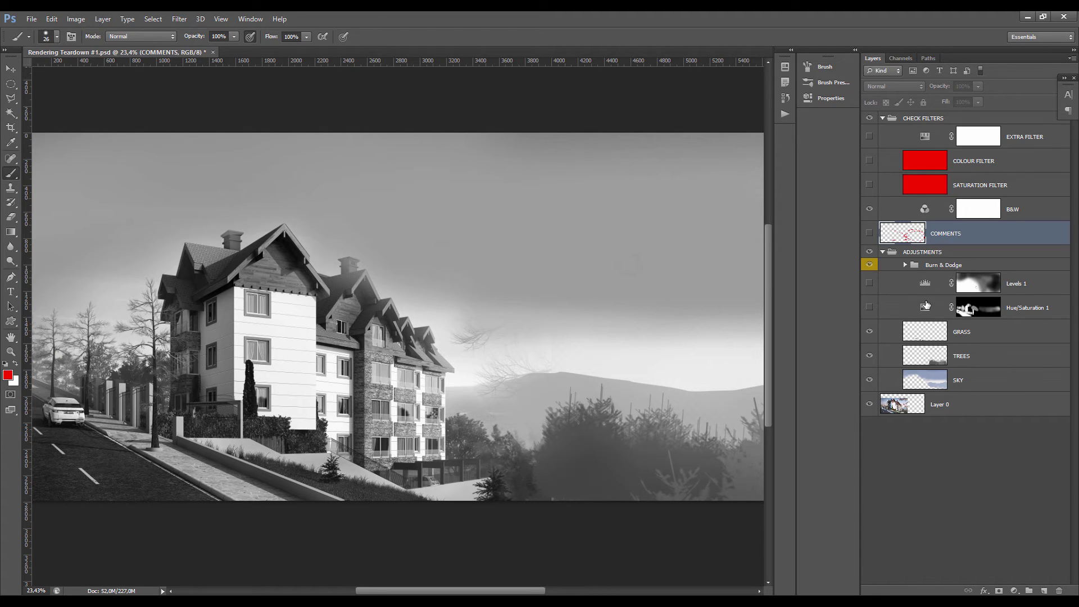
left_click(870, 283)
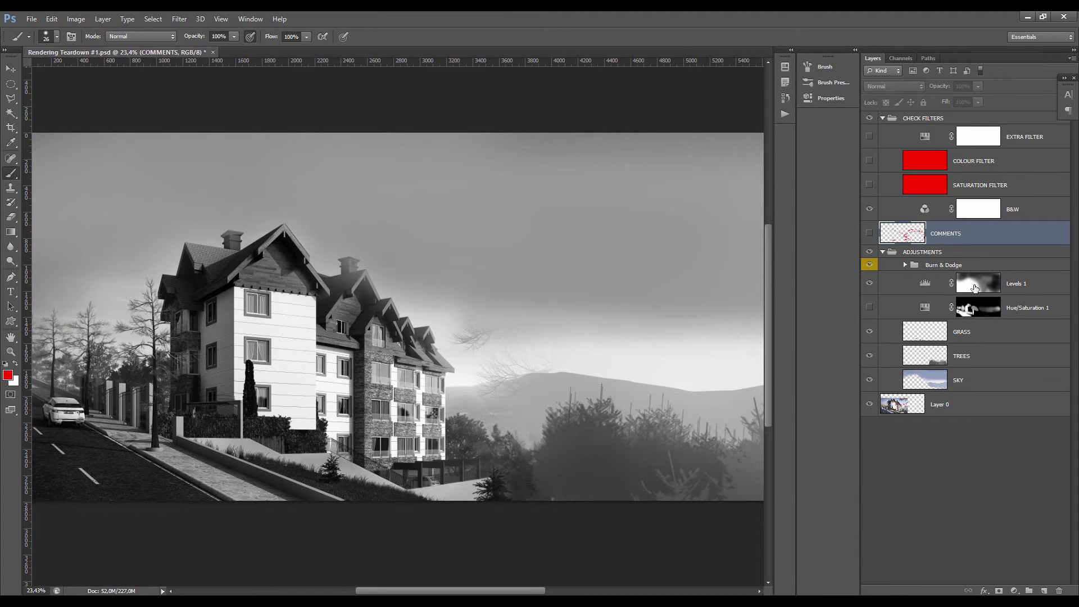
left_click(975, 287, "shift")
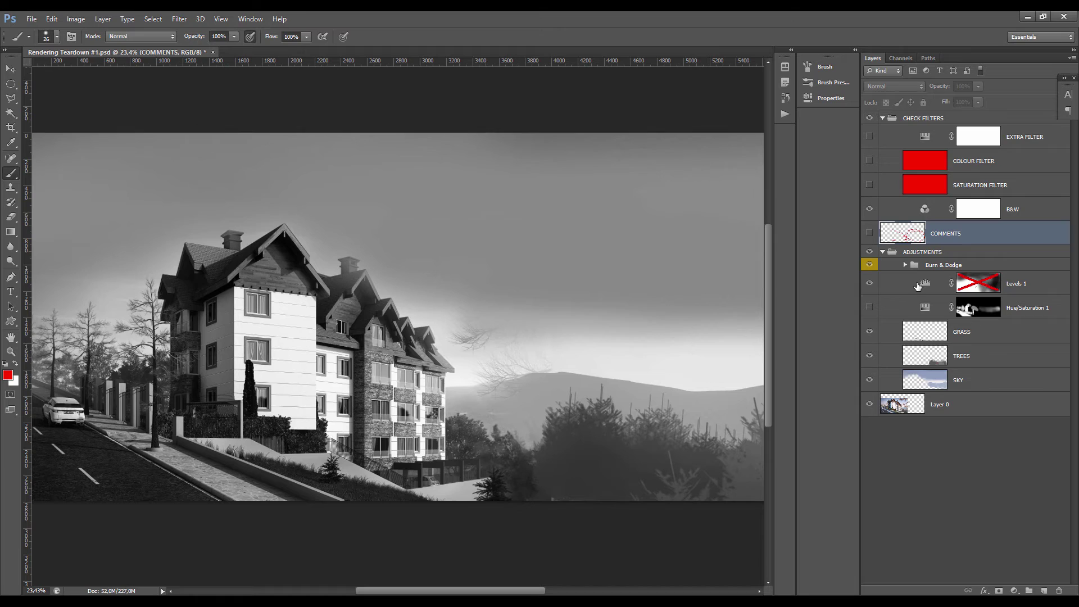
Step: Review the Levels 1 settings, close them, and re-enable the Levels 1 mask
double_click(926, 283)
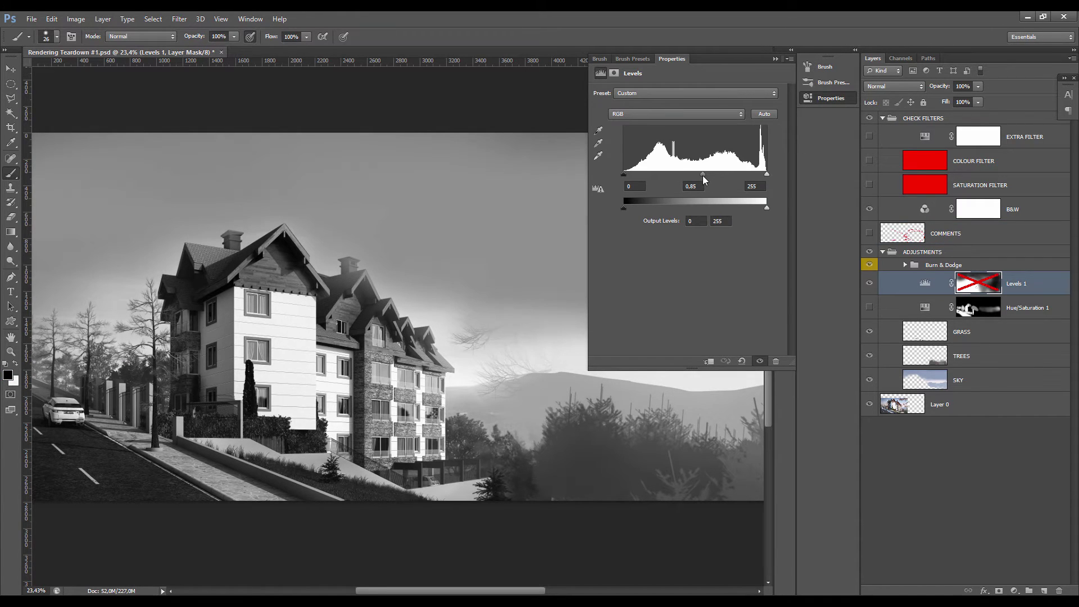
scroll(218, 352, "down", 1)
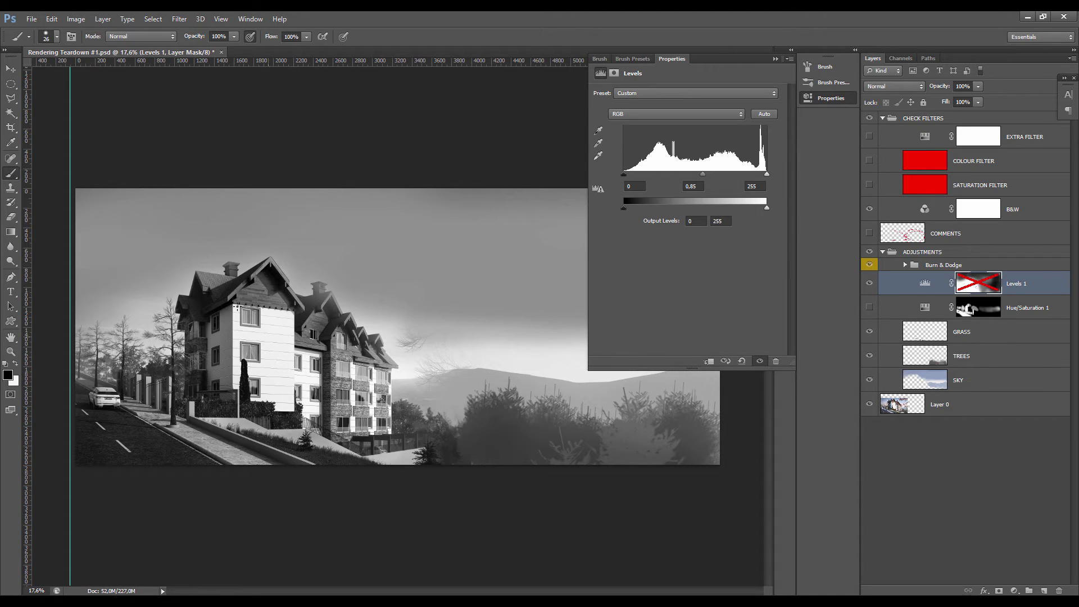
left_click(775, 58)
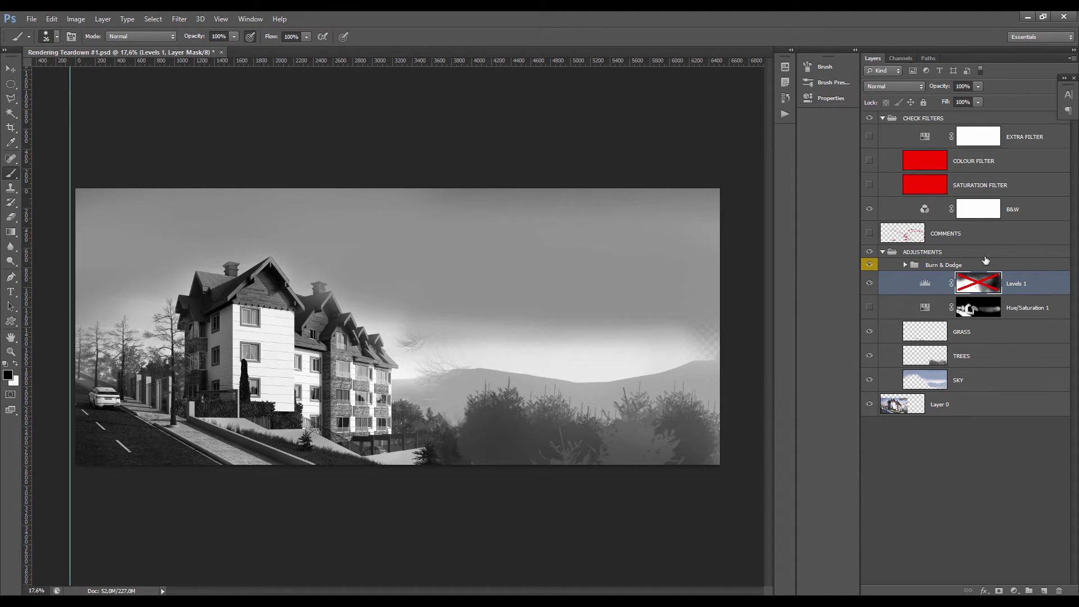
left_click(978, 283, "shift")
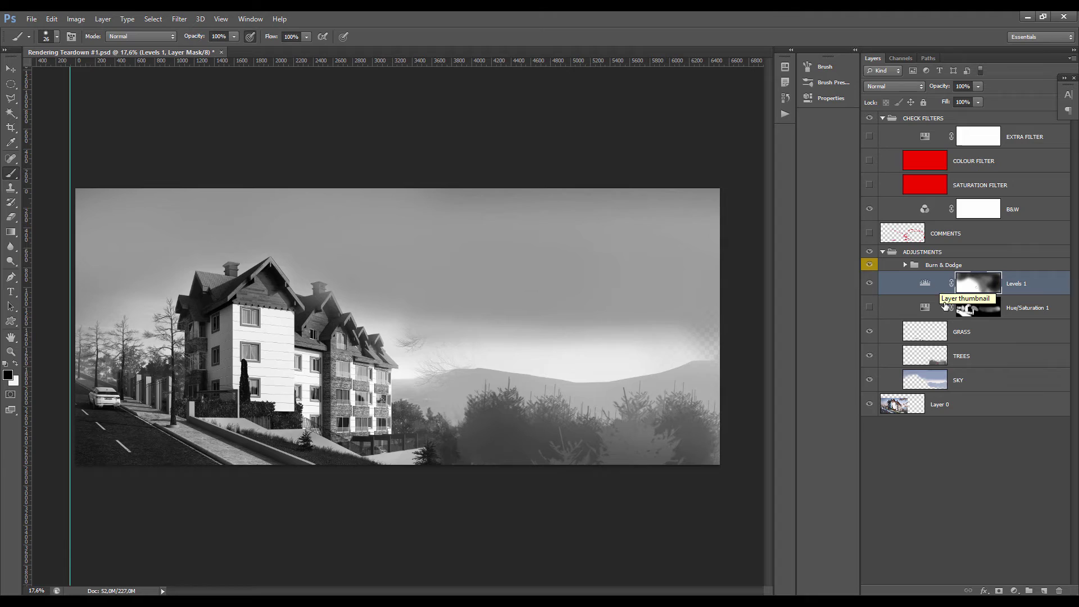
Step: Expand the Burn & Dodge group, toggle it to compare, and select the Burn layer
left_click(906, 266)
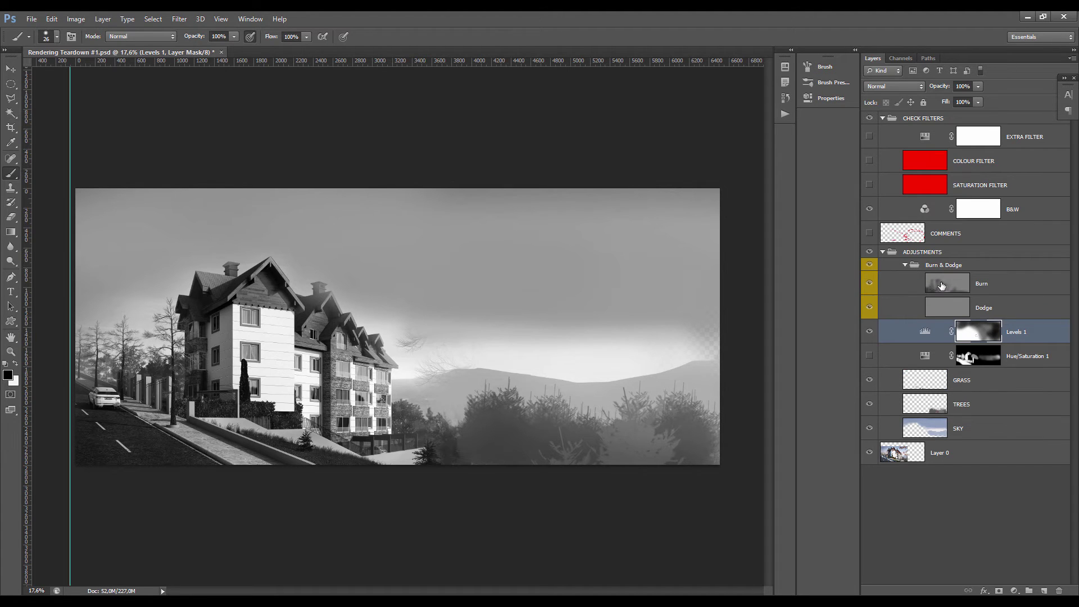
left_click(870, 265)
scroll(440, 301, "up", 5)
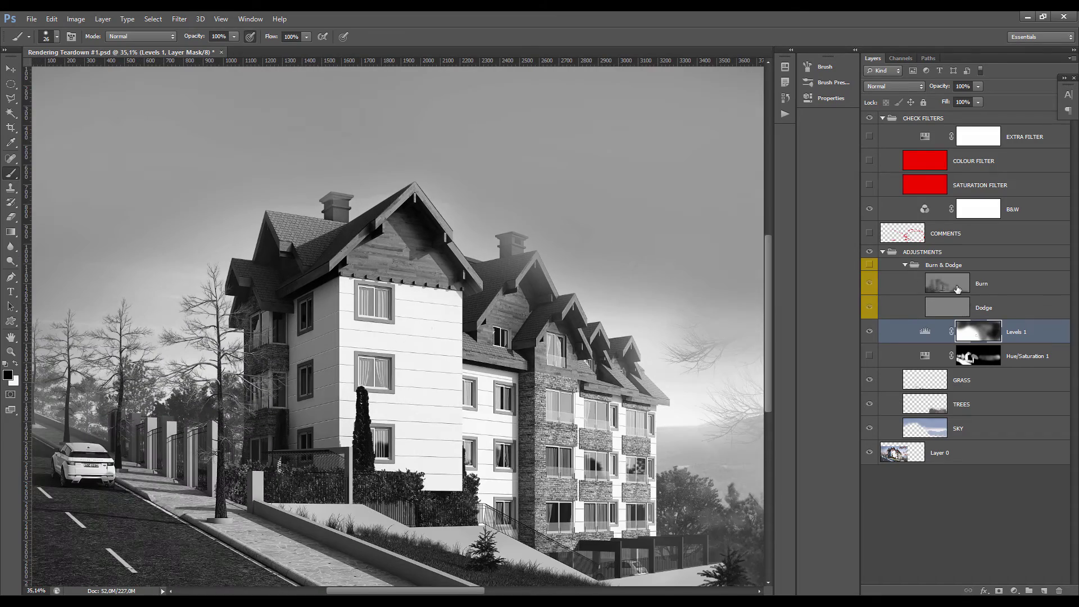
left_click(869, 265)
scroll(618, 433, "up", 6)
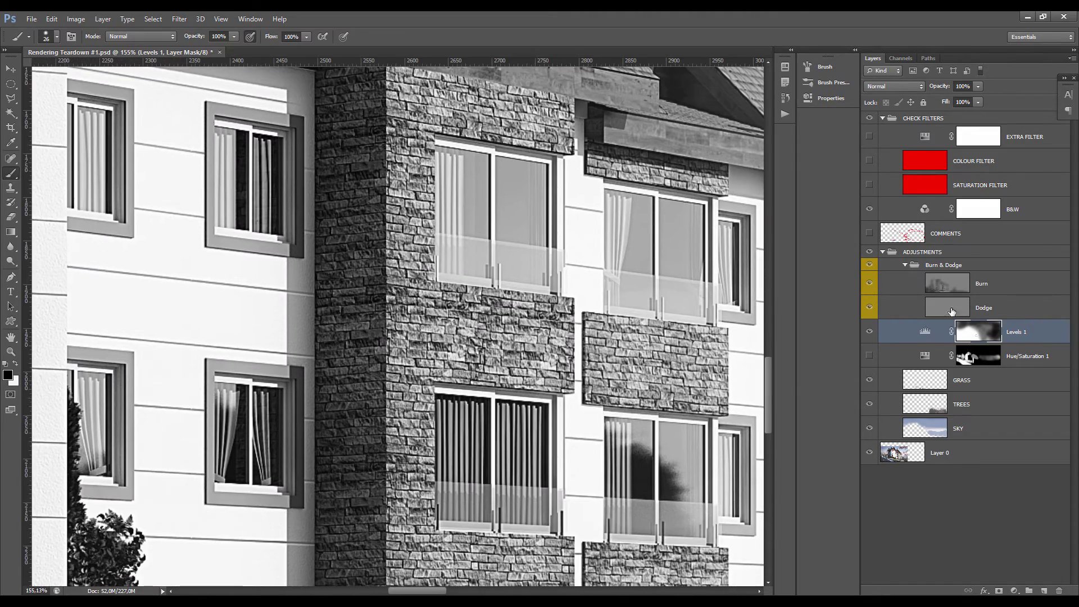
left_click(950, 284)
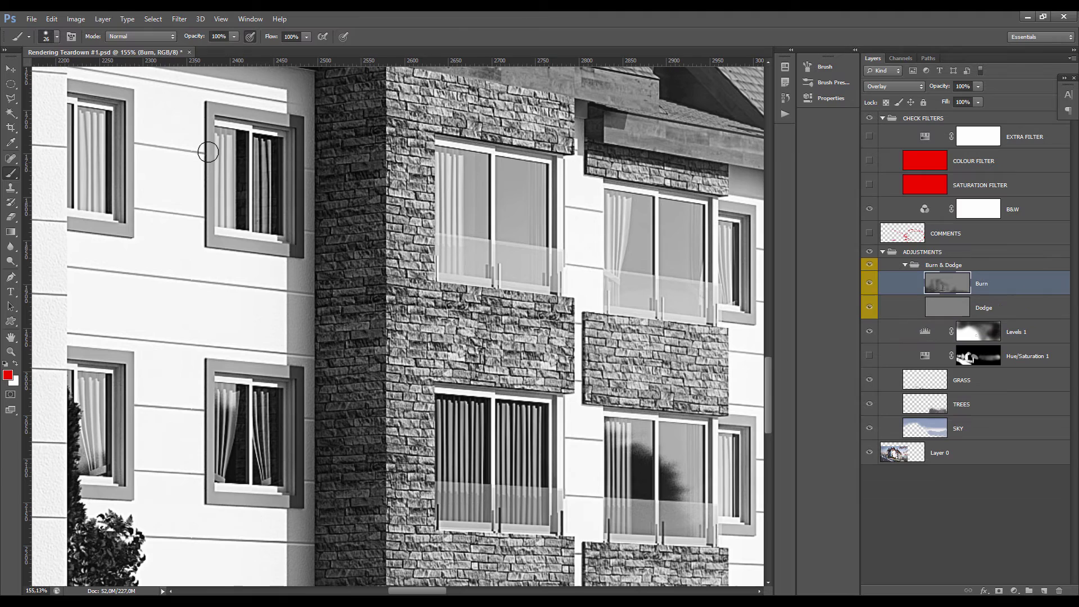
Step: Pick the Burn tool at brush size 63 with its Range set to Shadows
left_click(10, 261)
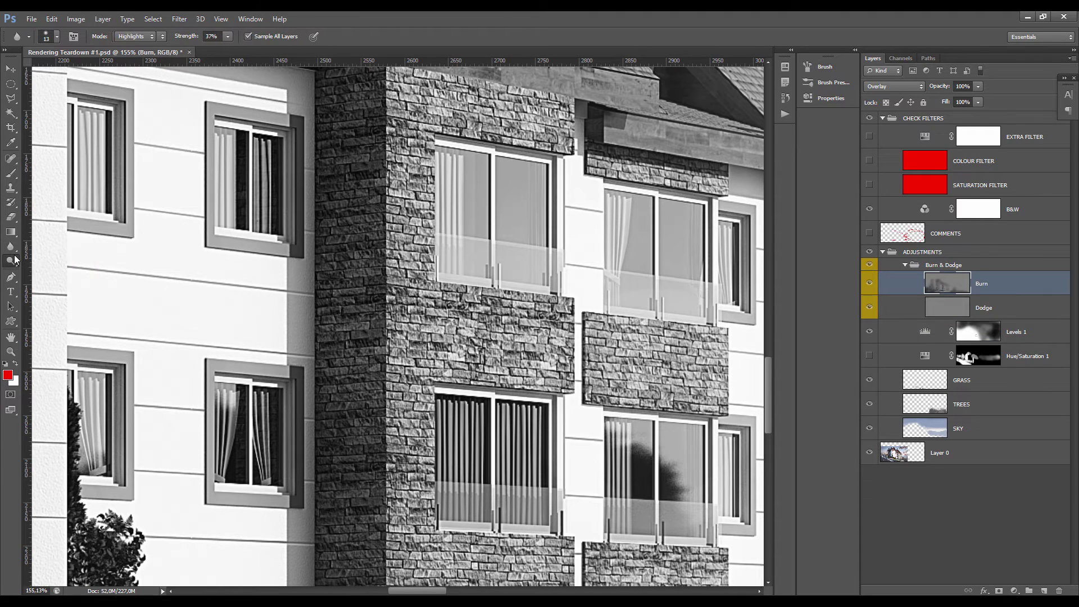
left_click_drag(11, 261, 12, 262)
left_click(62, 258)
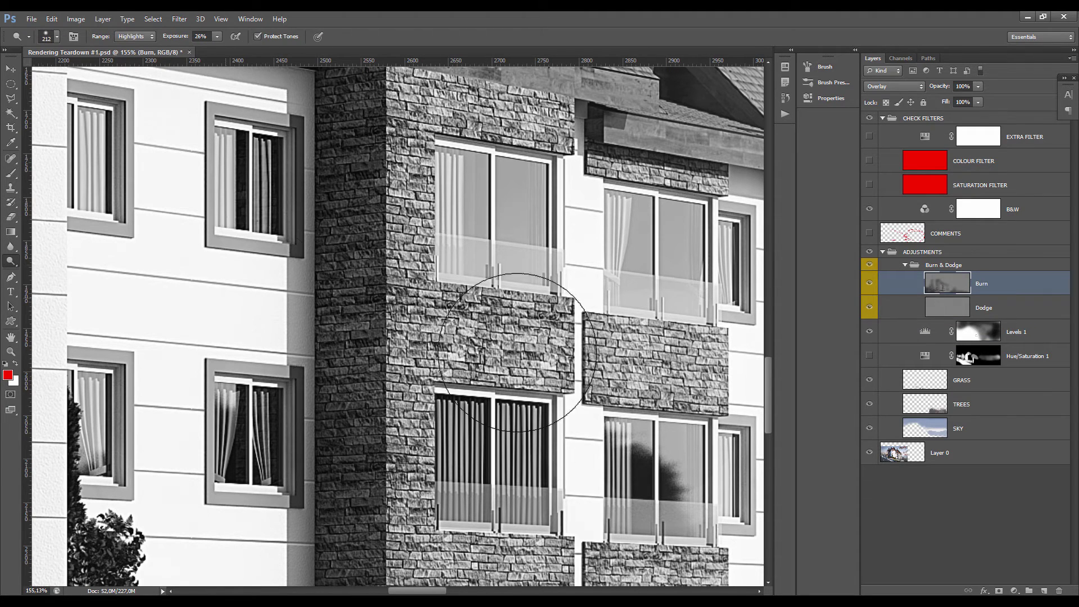
left_click(11, 261)
left_click(45, 271)
right_click(646, 391, "alt")
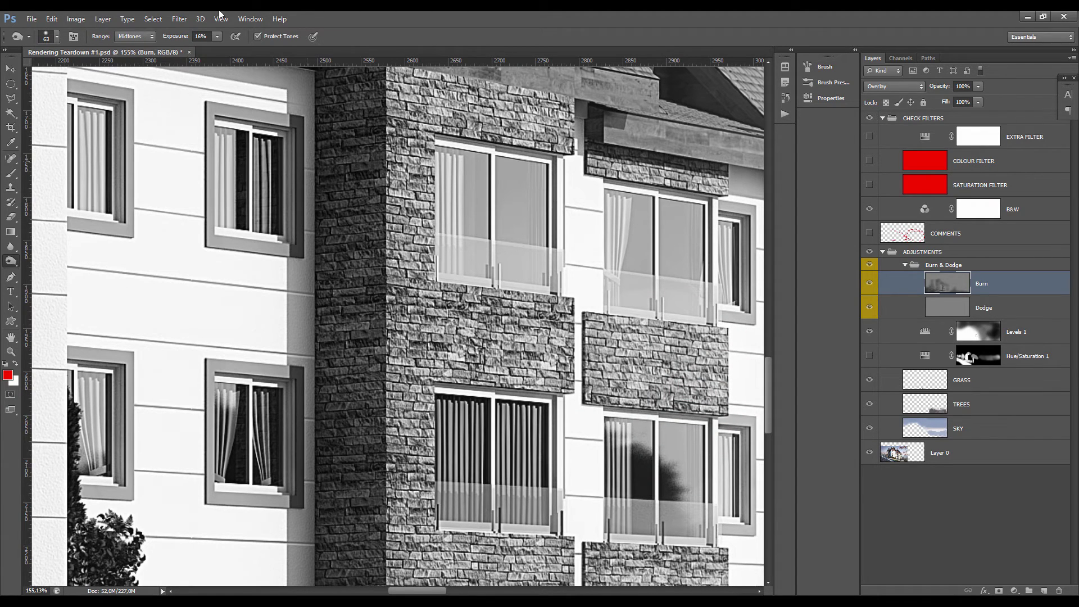
left_click(148, 37)
left_click(131, 45)
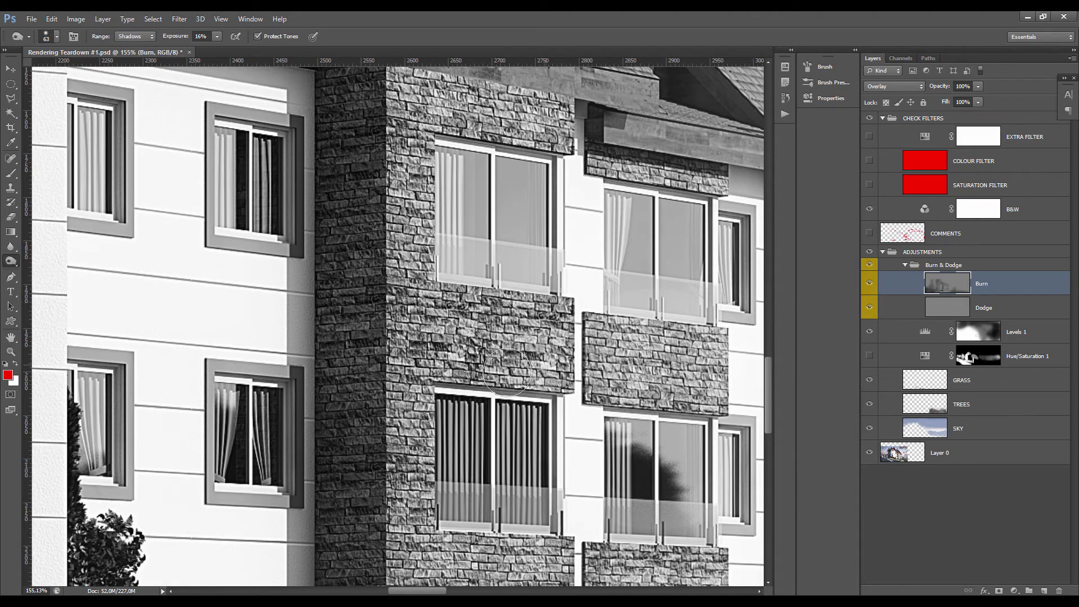
scroll(429, 372, "down", 4)
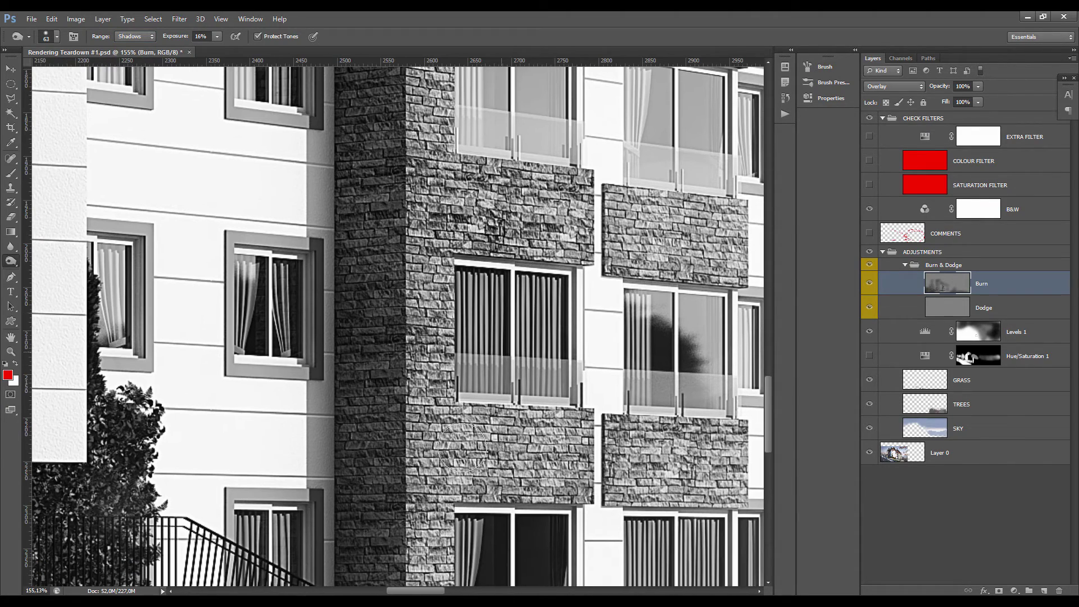
scroll(416, 478, "down", 5)
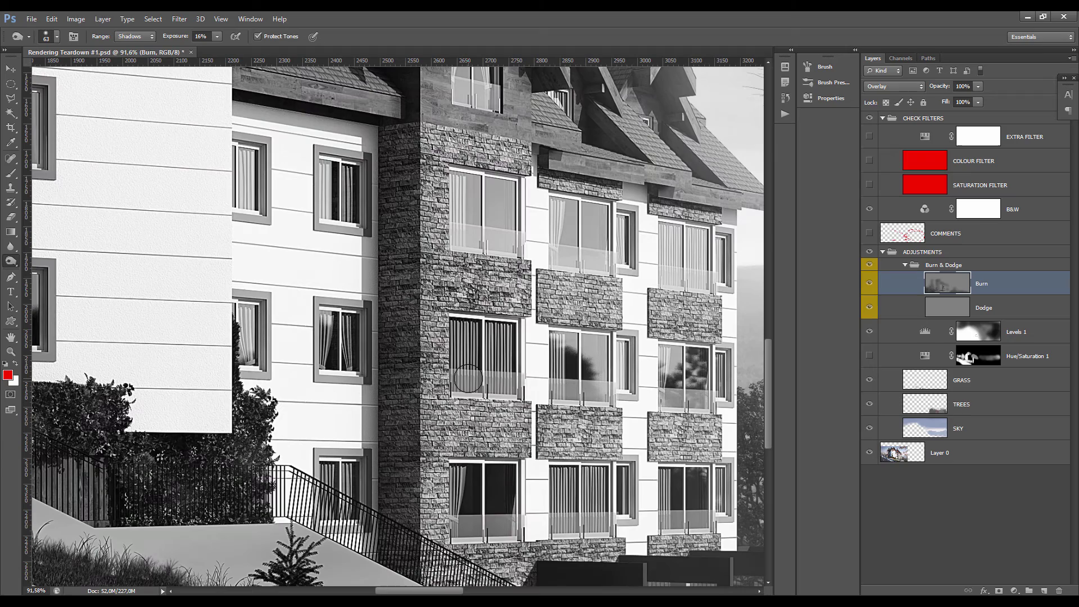
scroll(415, 191, "up", 4)
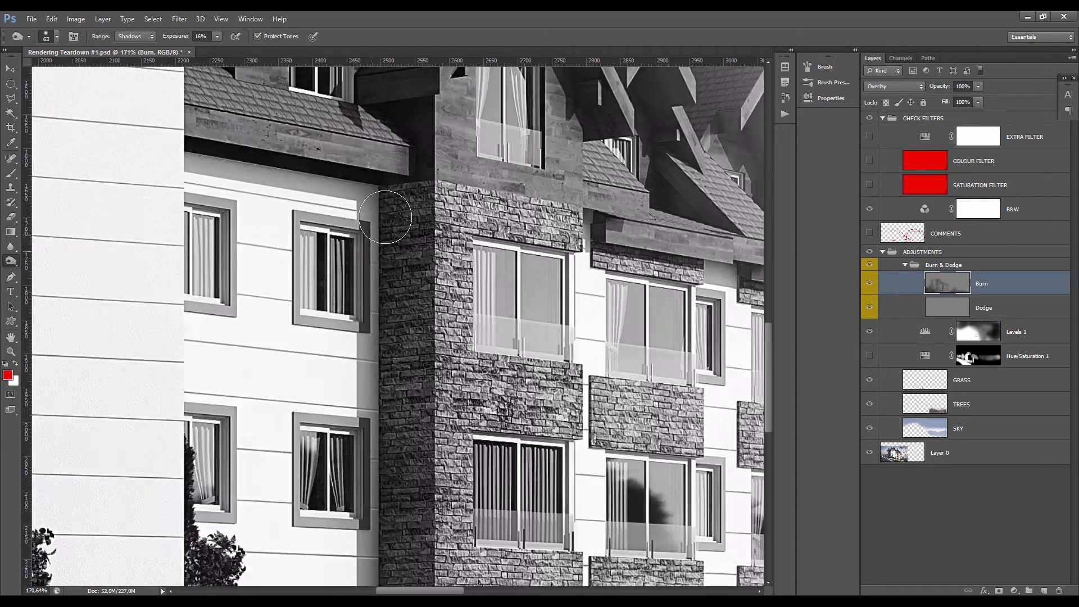
scroll(534, 329, "up", 3)
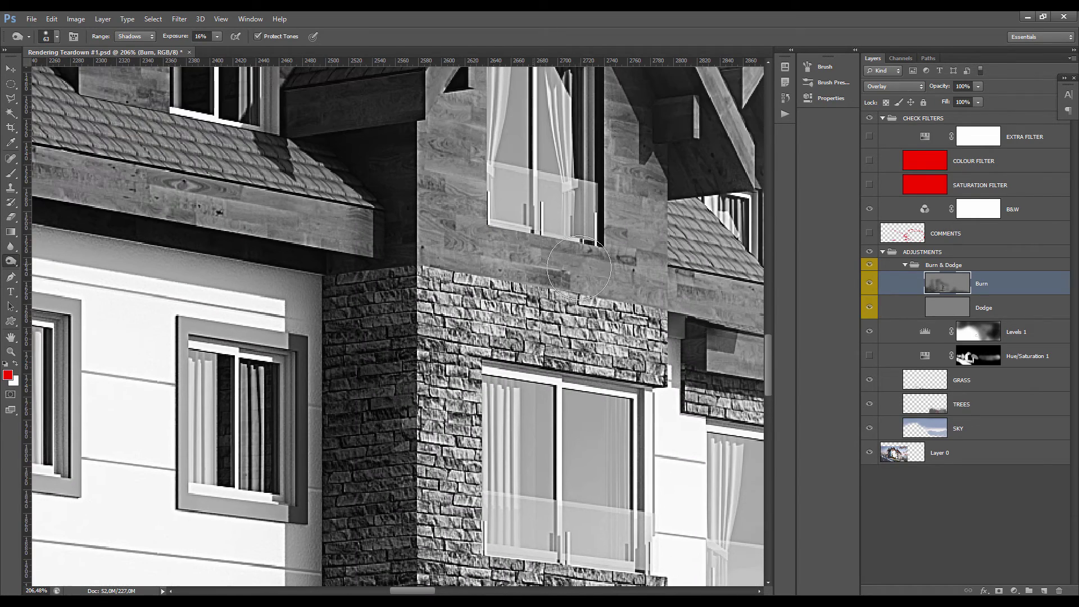
Step: Adjust the burn exposure and shrink the burn brush to 5 px for detail
mouse_move(534, 329)
left_mouse_down()
mouse_move(510, 329)
mouse_move(464, 281)
left_mouse_up()
left_click(217, 36)
scroll(491, 313, "up", 3)
left_click_drag(411, 248, 380, 247)
left_click_drag(358, 244, 362, 244)
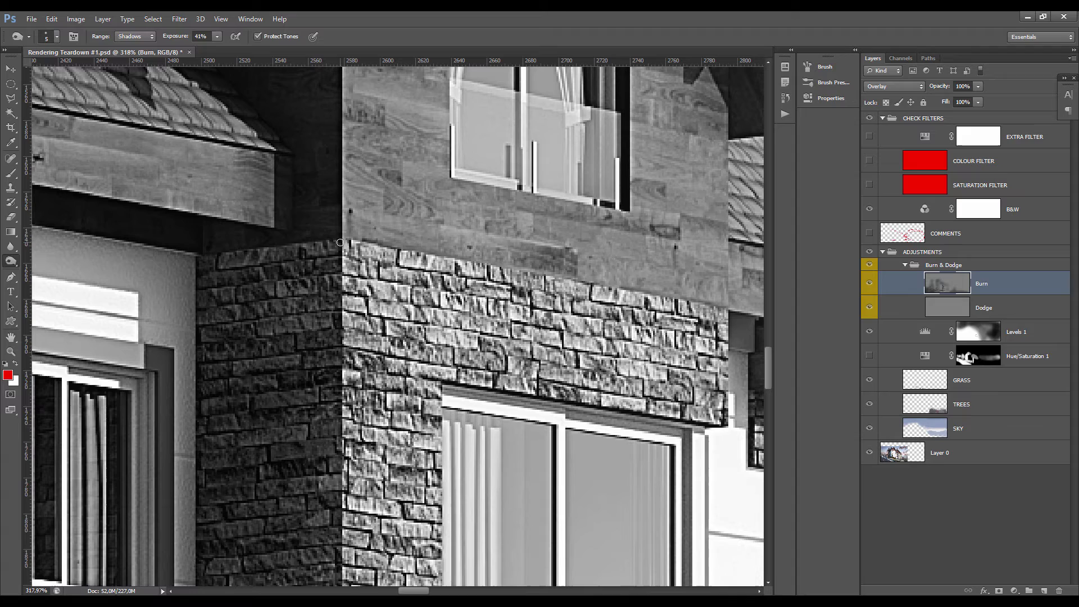
Step: Switch to a black 10 px Brush and add a new Layer 1 above Burn
key("b")
key("d")
left_click_drag(359, 268, 358, 267)
left_click(1044, 591)
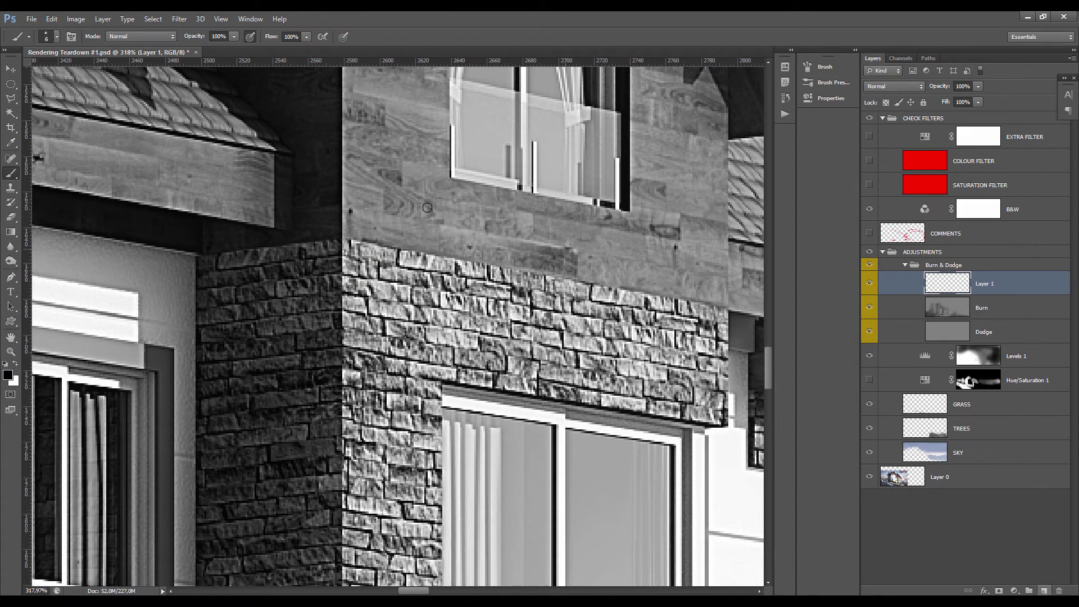
Step: Redo the stone top-edge line with brush opacity 61% and a roughly 5 px brush
left_click(725, 309, "shift")
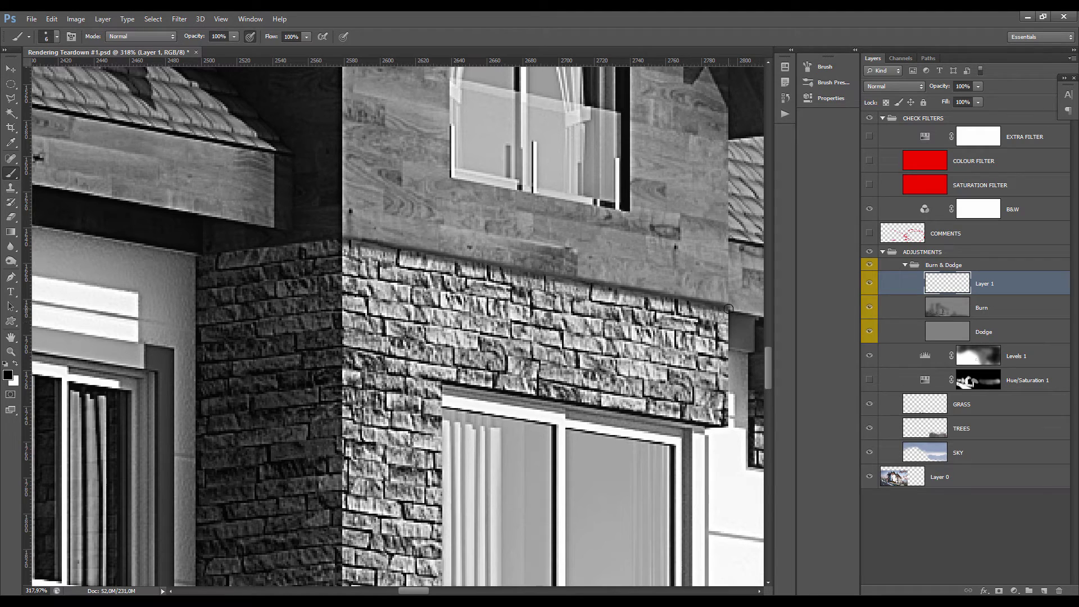
key("ctrl+z")
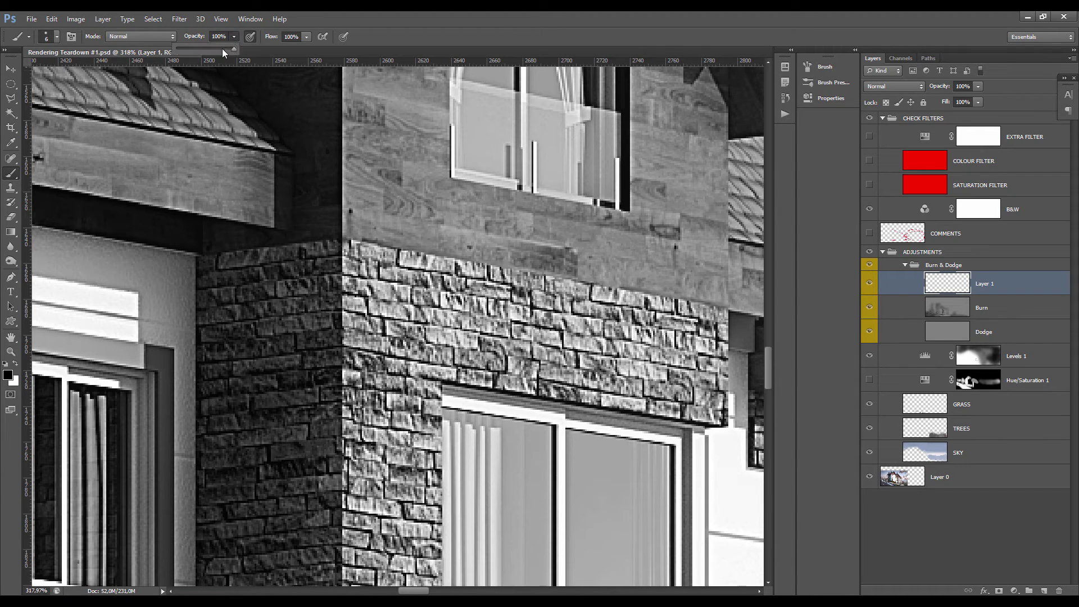
key("6")
key("1")
left_click_drag(356, 228, 351, 233)
right_click(352, 233, "alt")
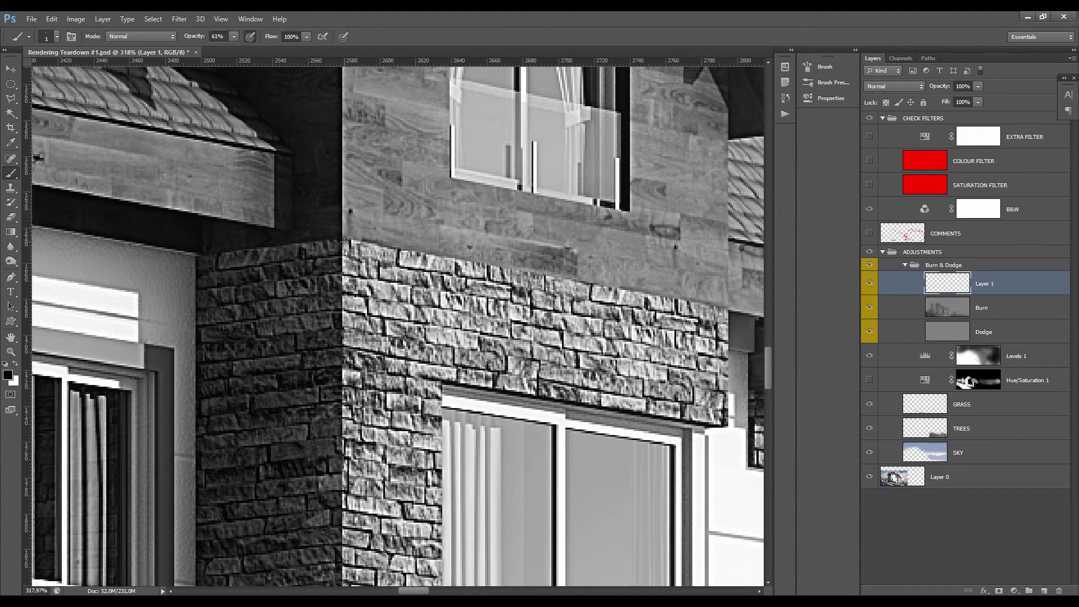
right_click(345, 243, "alt")
left_click(726, 309, "shift")
Step: Darken the stone panel's top edge with an Overlay line, then ready the Dodge tool on the Dodge layer
left_click_drag(726, 309, 582, 236)
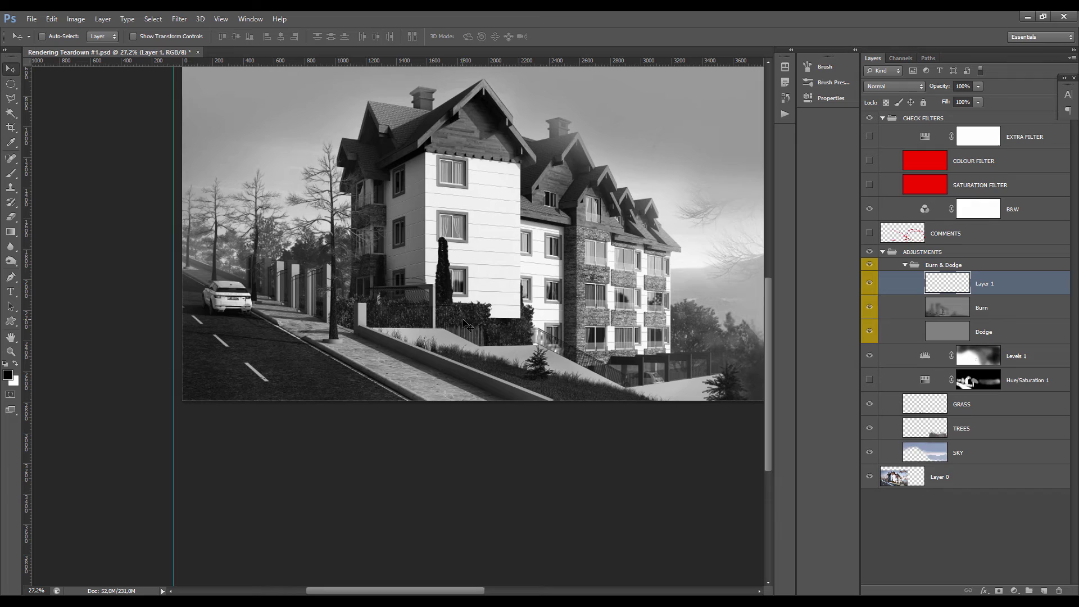
key("shift+alt+o")
left_click(956, 332)
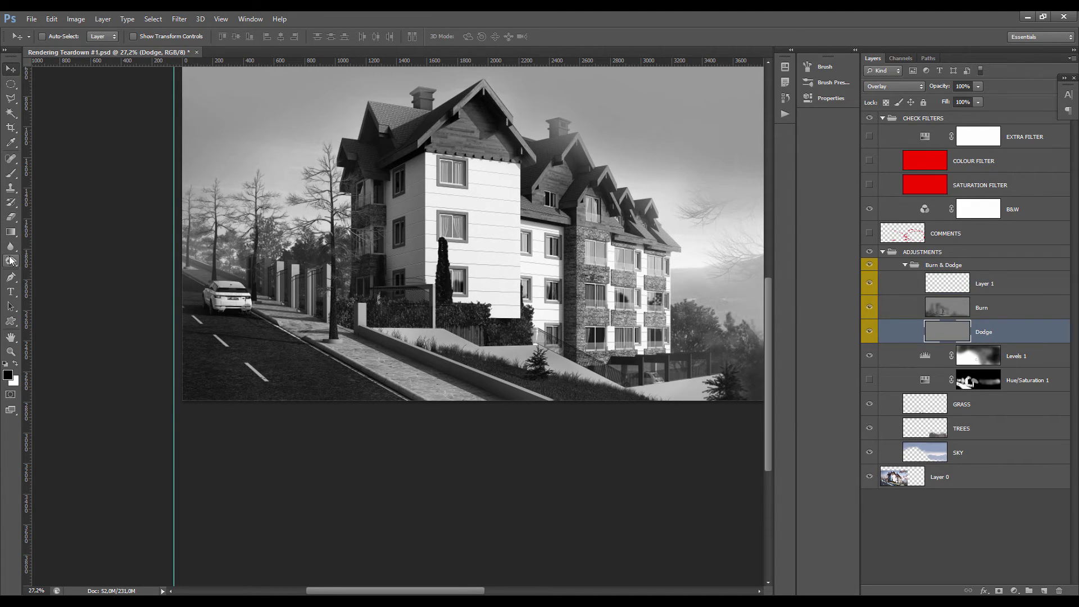
left_click_drag(10, 261, 35, 263)
scroll(647, 285, "up", 1)
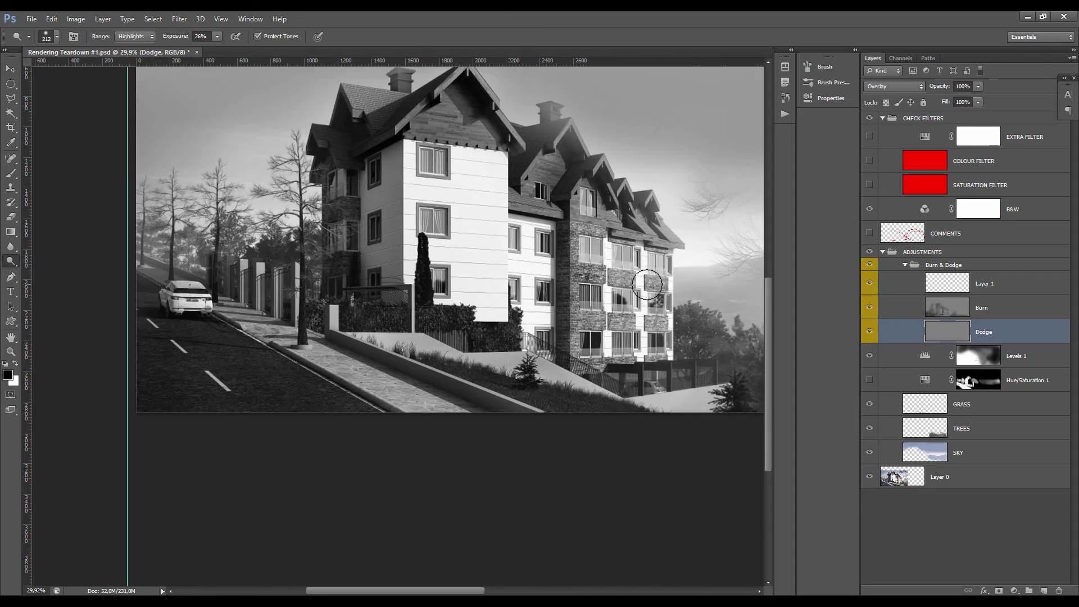
scroll(647, 285, "up", 11)
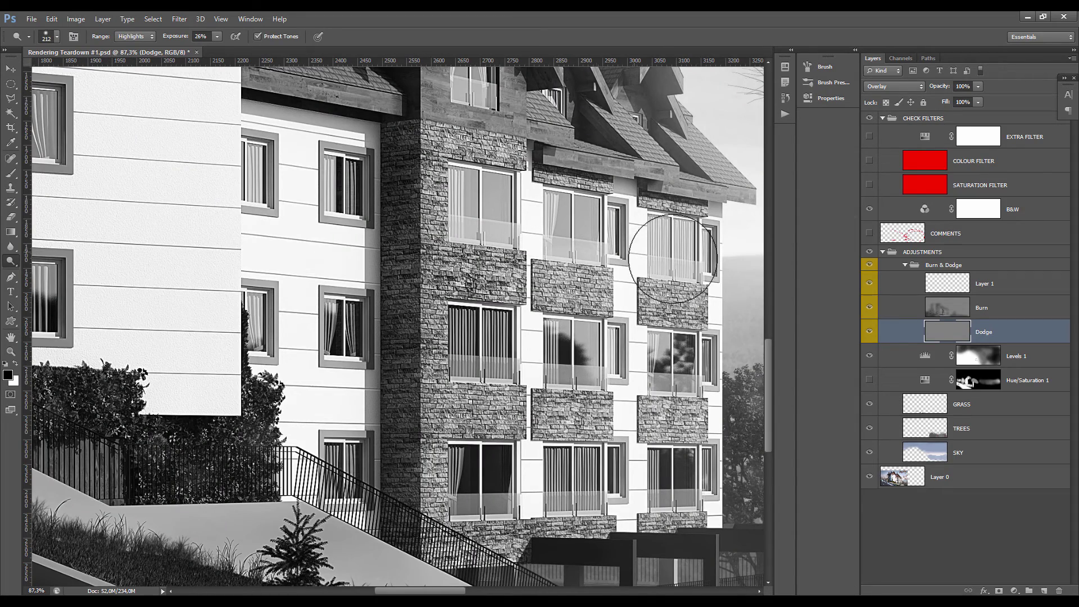
scroll(585, 262, "down", 7)
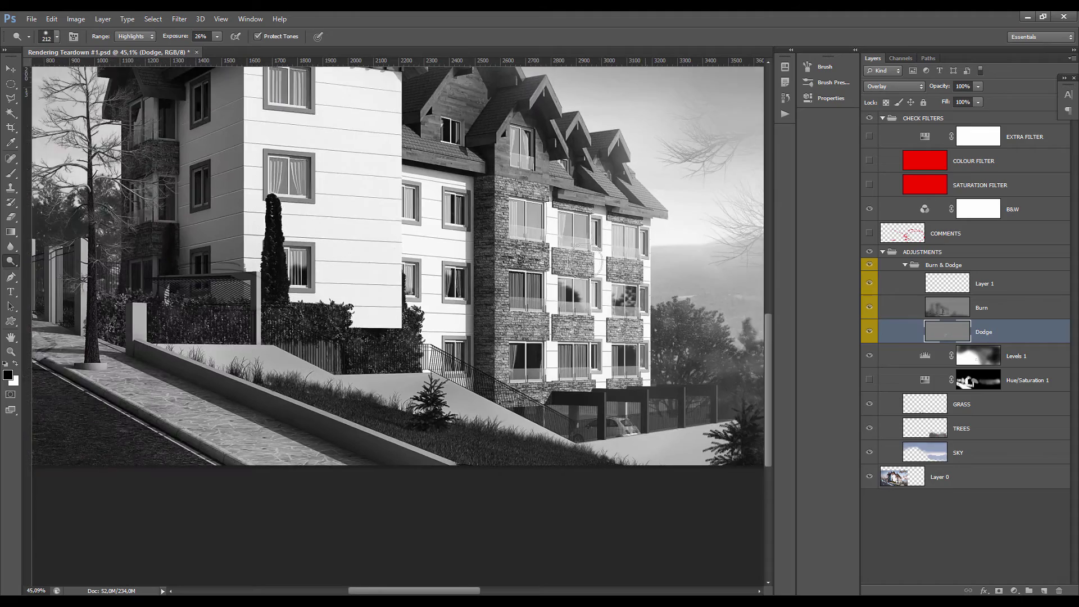
scroll(584, 262, "down", 3)
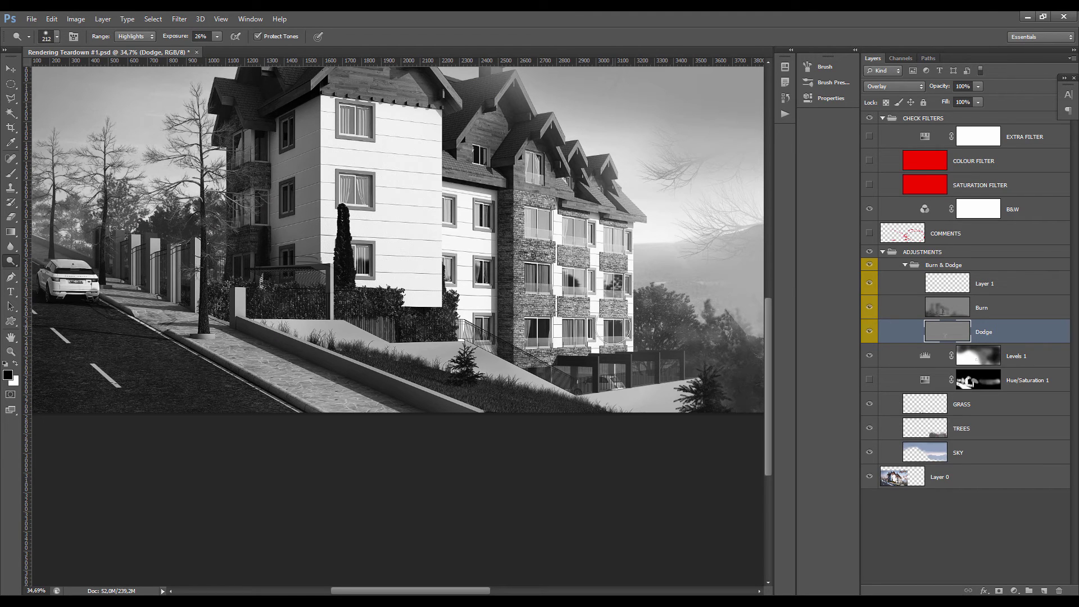
scroll(675, 255, "down", 2)
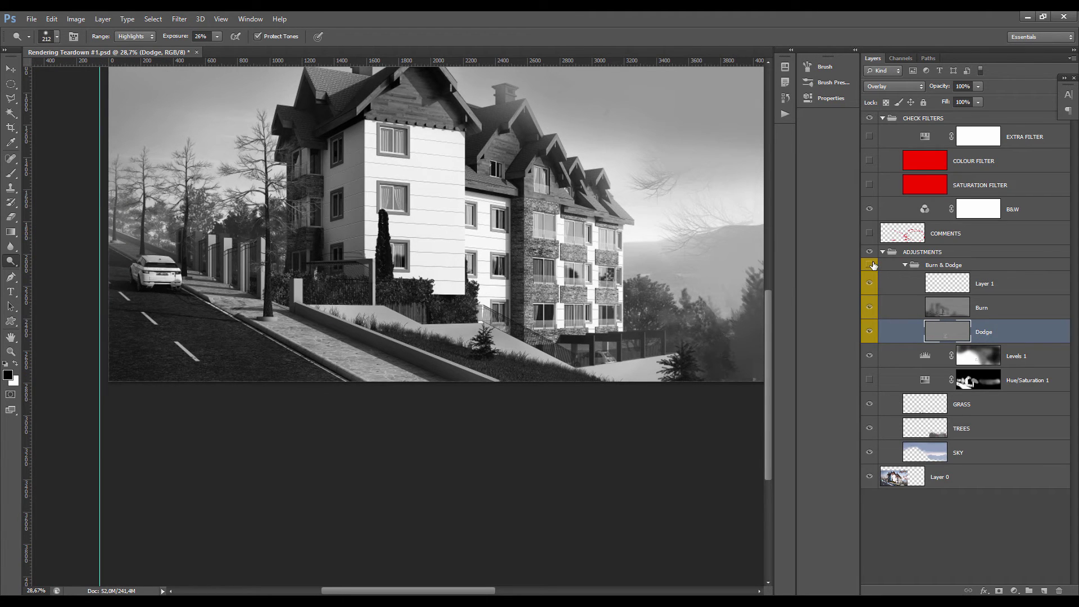
Step: Toggle the Burn & Dodge group off and on to compare against the untouched image
left_click(871, 265)
left_click(870, 265)
left_click(871, 265)
left_click(870, 265)
left_click(872, 265)
left_click(871, 265)
scroll(462, 202, "down", 4)
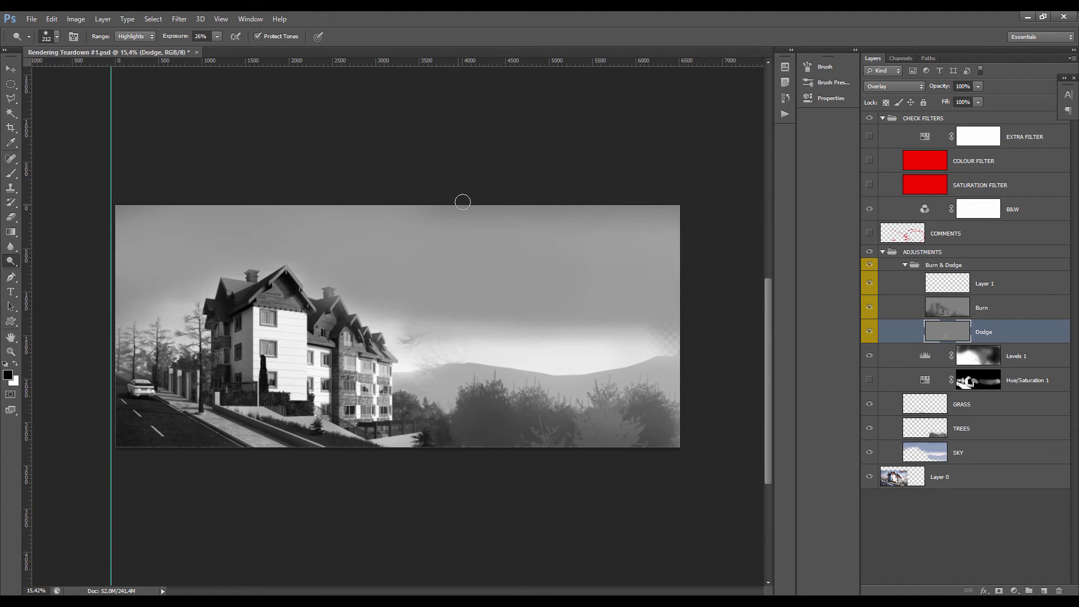
scroll(463, 202, "up", 2)
scroll(453, 314, "down", 3)
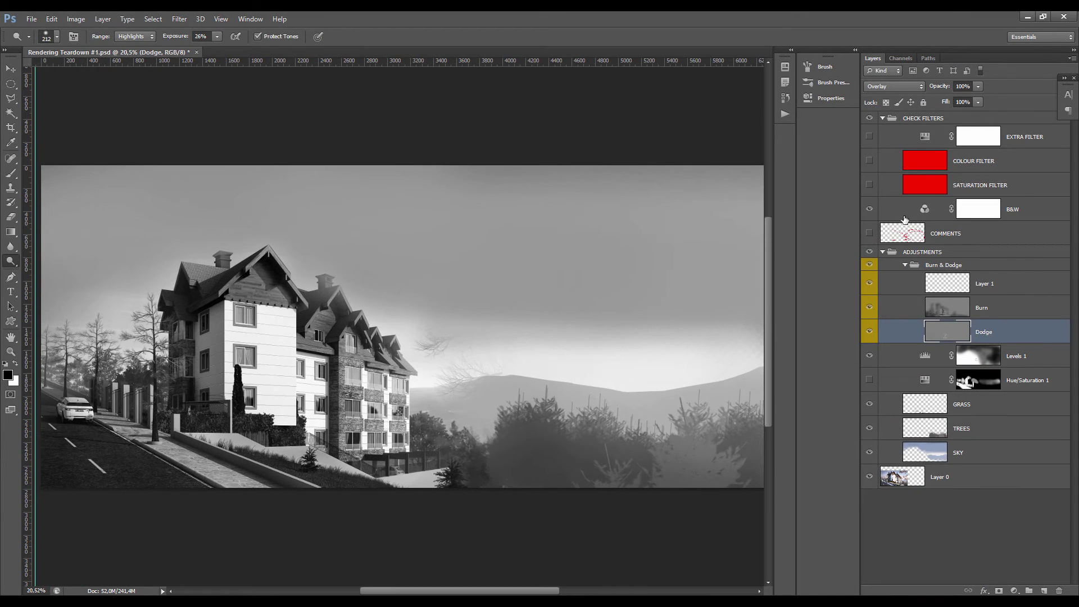
Step: Hide the black-and-white preview, show the Saturation, Colour and Extra filter checks, and switch to the Move tool
left_click(870, 209)
left_click(870, 185)
left_click(870, 161)
left_click(870, 136)
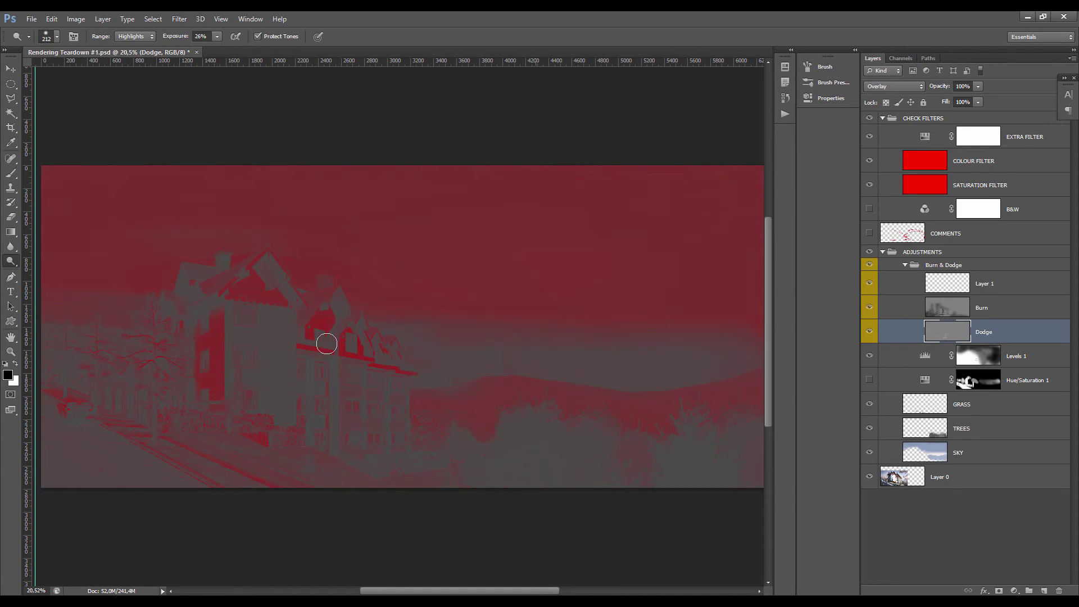
key("v")
Step: Zoom around the panorama to inspect the red-and-grey saturation warning on the facade
scroll(434, 316, "down", 3)
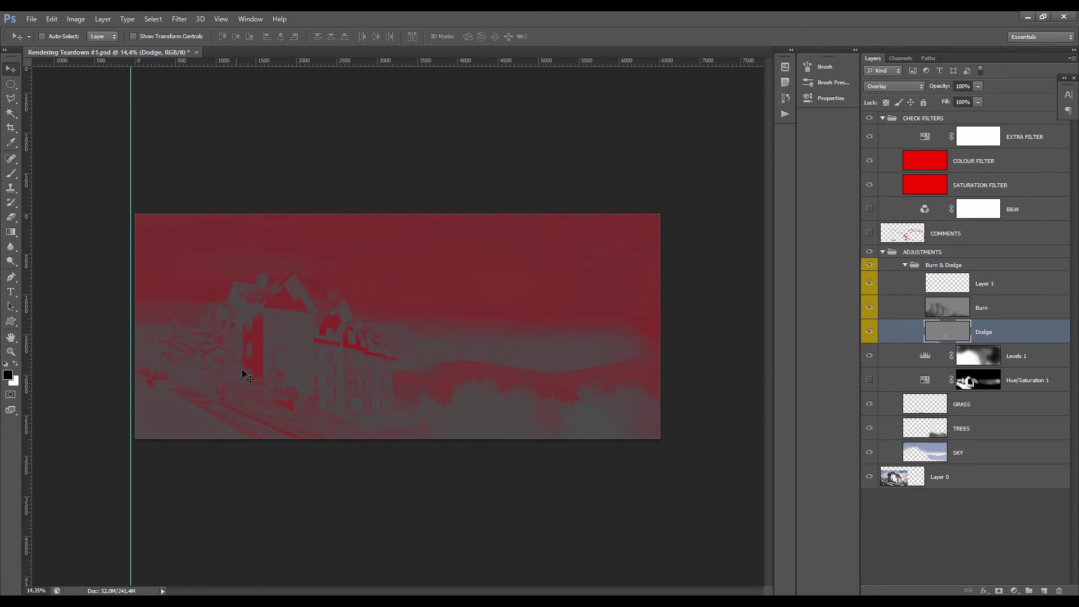
scroll(266, 352, "up", 5)
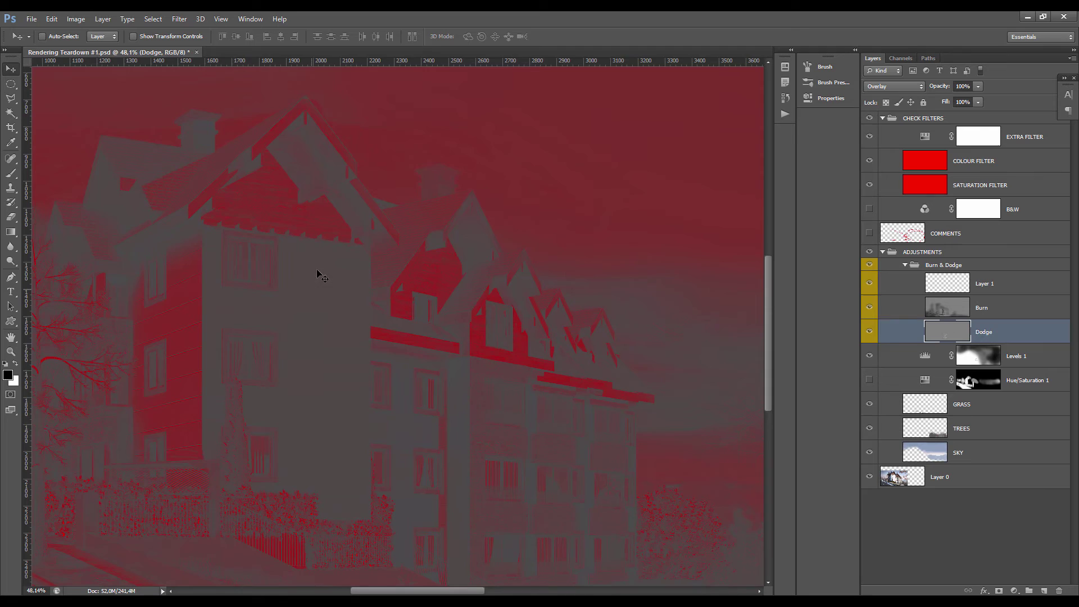
scroll(311, 290, "down", 5)
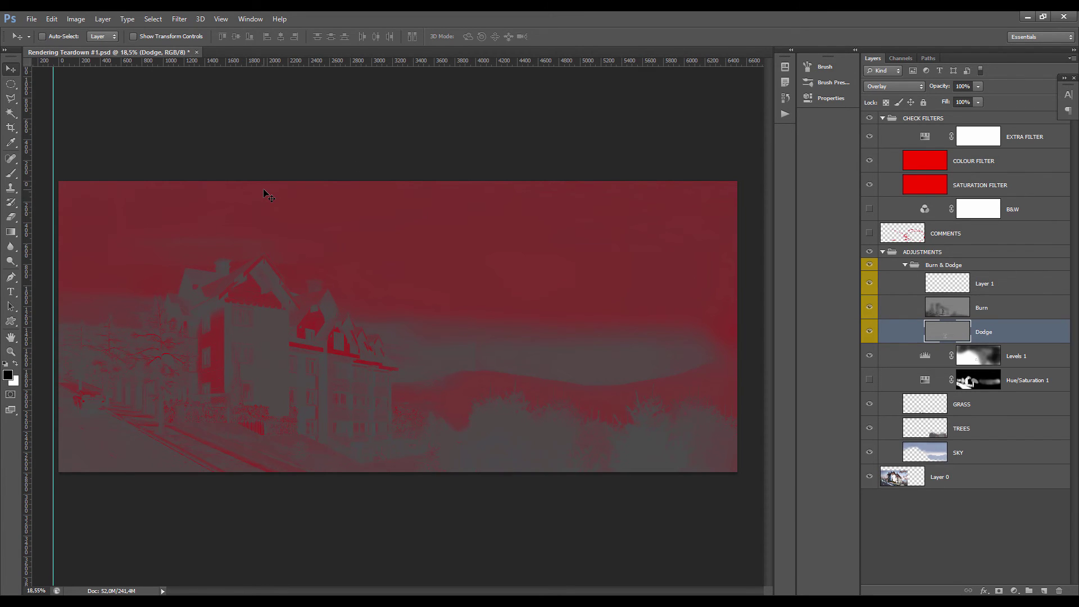
scroll(396, 323, "down", 1)
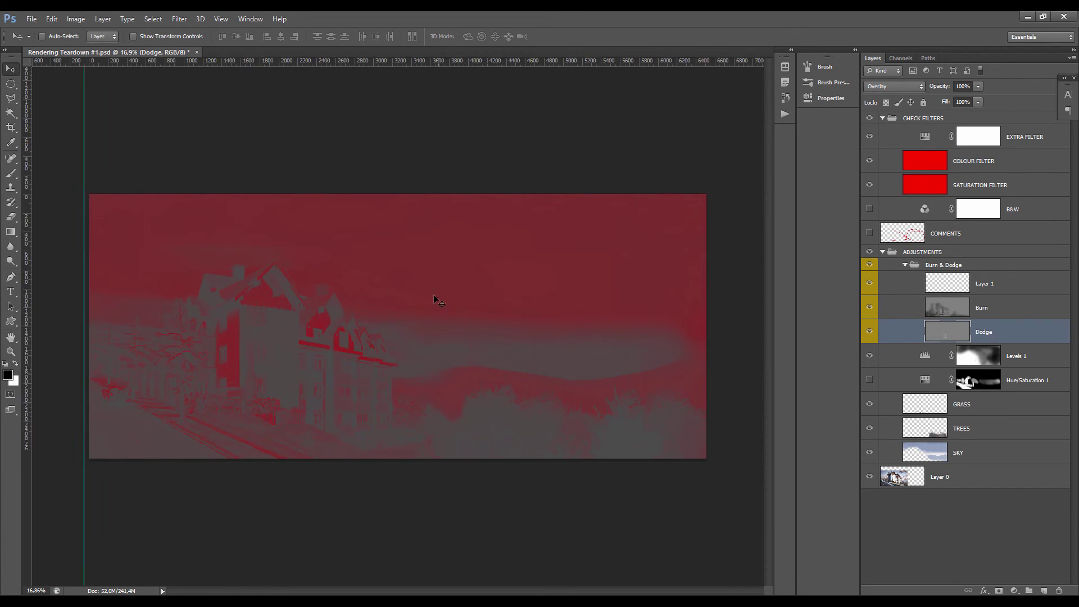
scroll(305, 358, "up", 3)
scroll(305, 348, "down", 2)
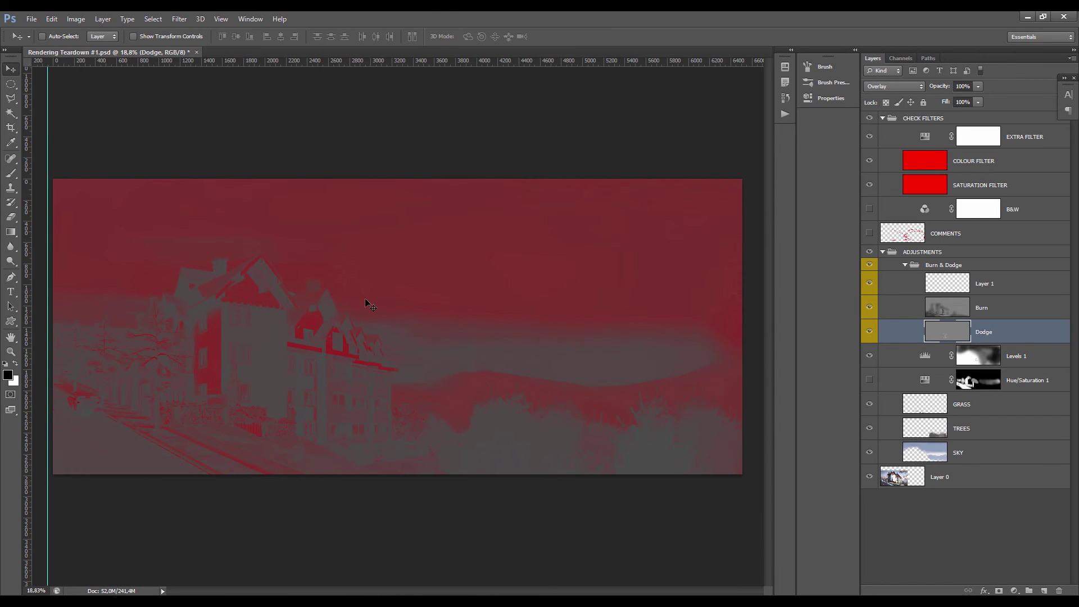
scroll(371, 312, "up", 6)
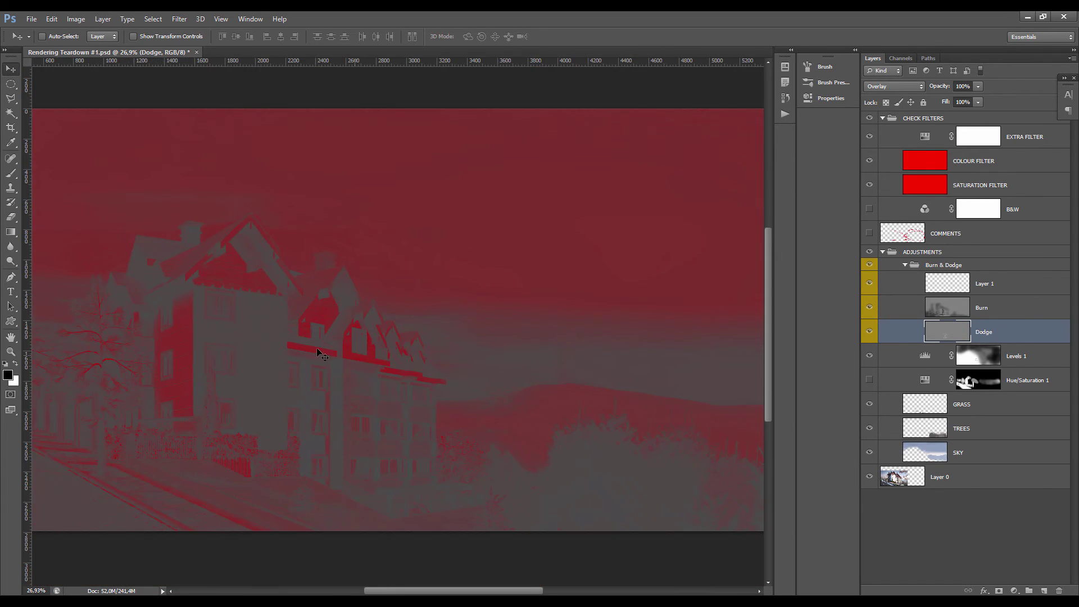
scroll(325, 304, "up", 2)
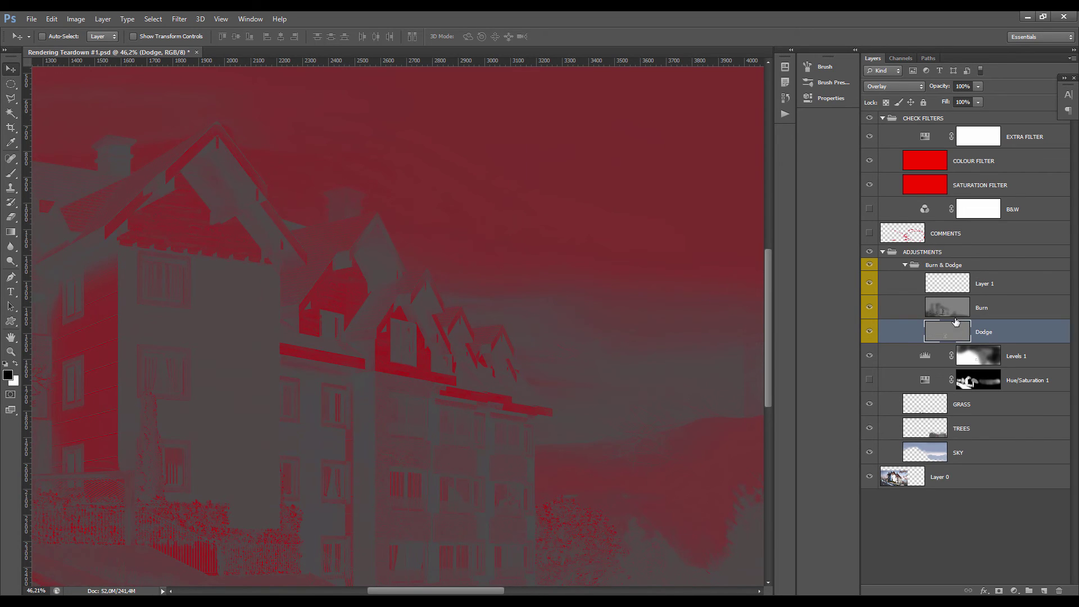
Step: Re-enable and select Hue/Saturation 1, toggling its visibility repeatedly for a before/after comparison
left_click(870, 381)
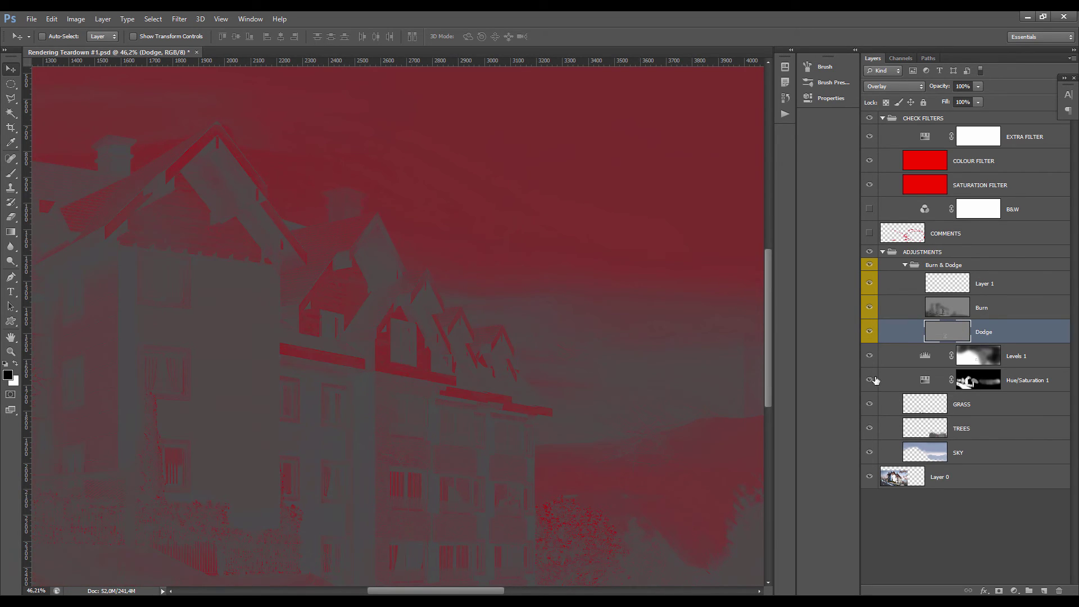
left_click(939, 372)
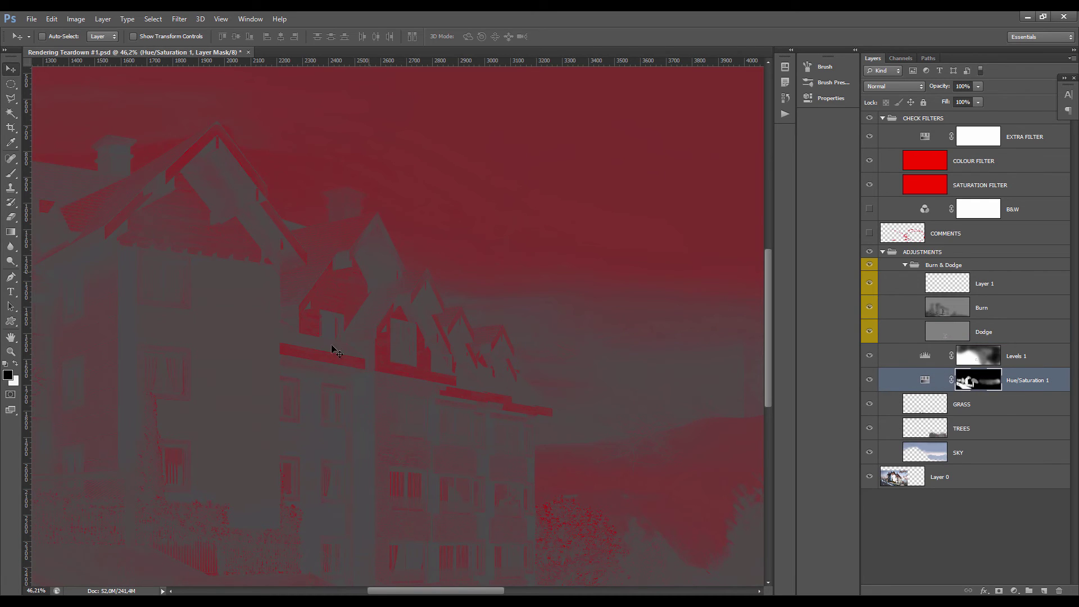
scroll(557, 355, "down", 1)
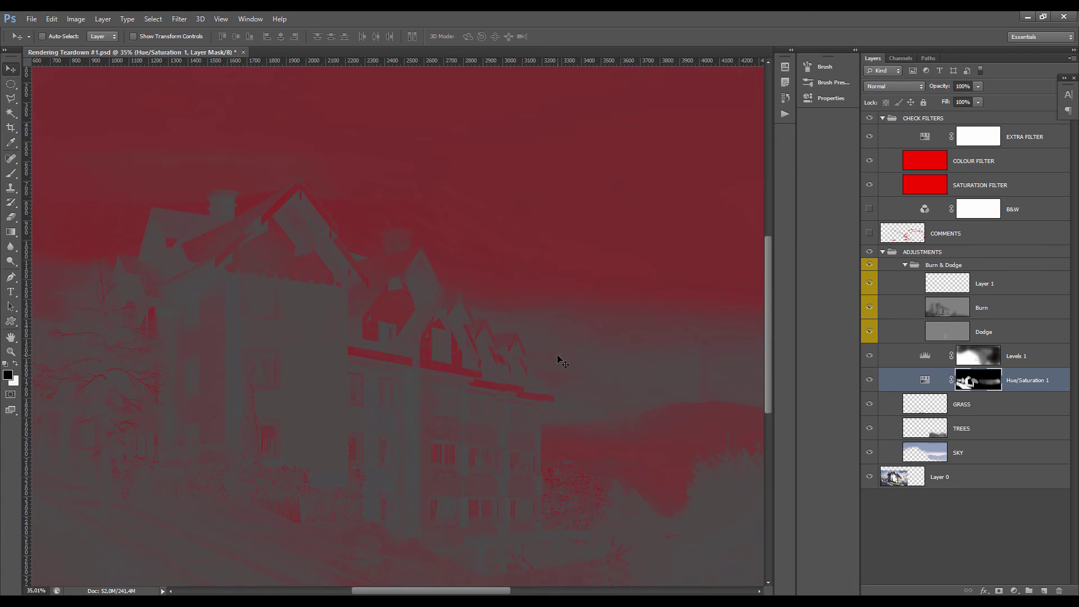
scroll(399, 337, "up", 2)
left_click(869, 382)
left_click(869, 381)
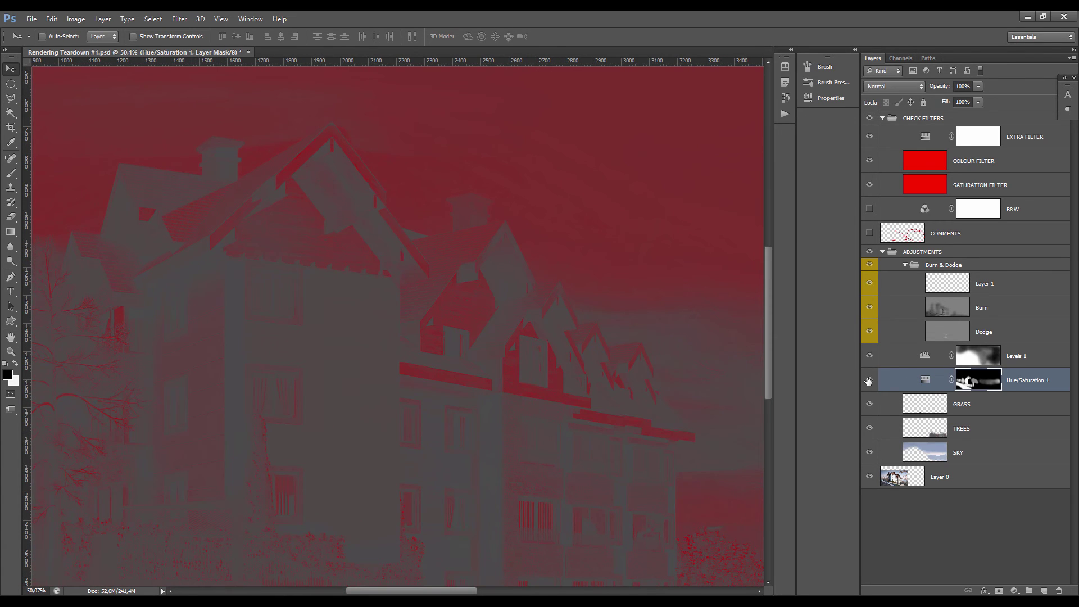
left_click(870, 381)
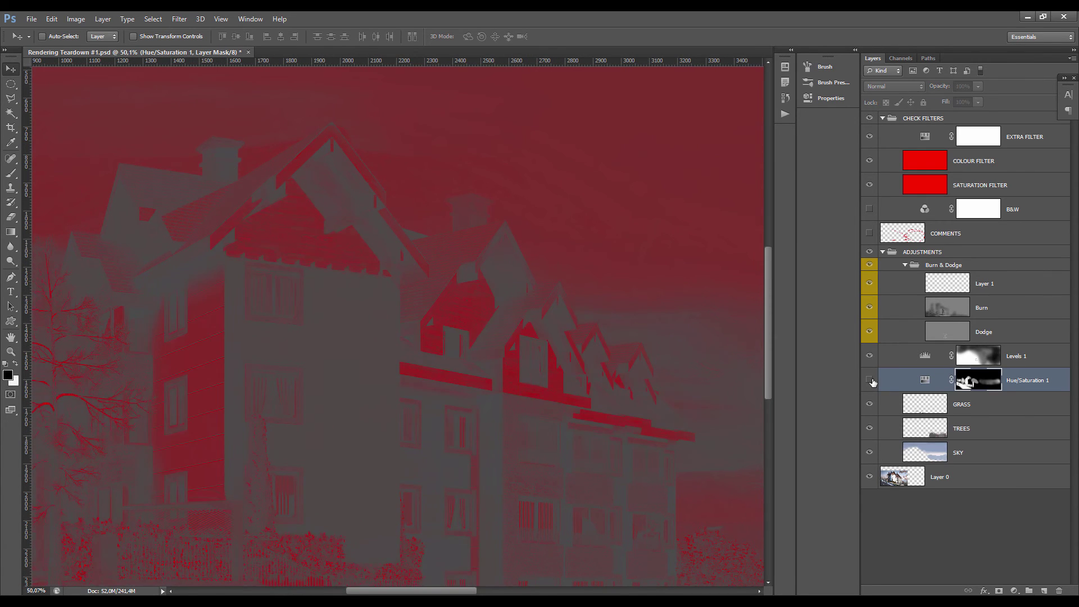
left_click(870, 382)
left_click(871, 382)
left_click(871, 381)
scroll(322, 302, "down", 2)
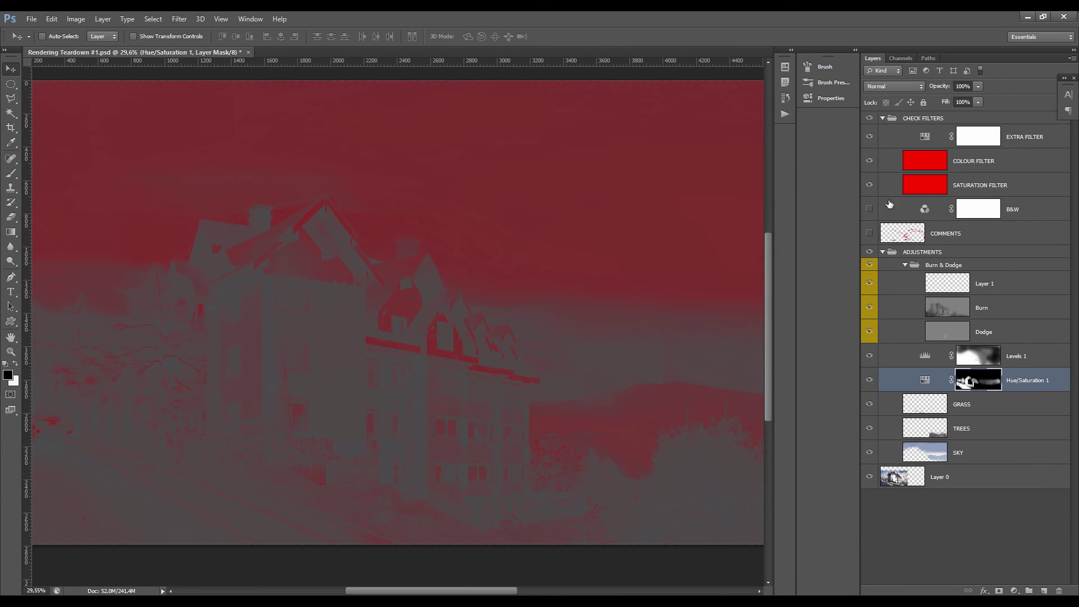
Step: Hide the SATURATION FILTER, COLOUR FILTER and EXTRA FILTER layers to view the full-colour render
left_click_drag(870, 185, 870, 136)
scroll(483, 308, "down", 2)
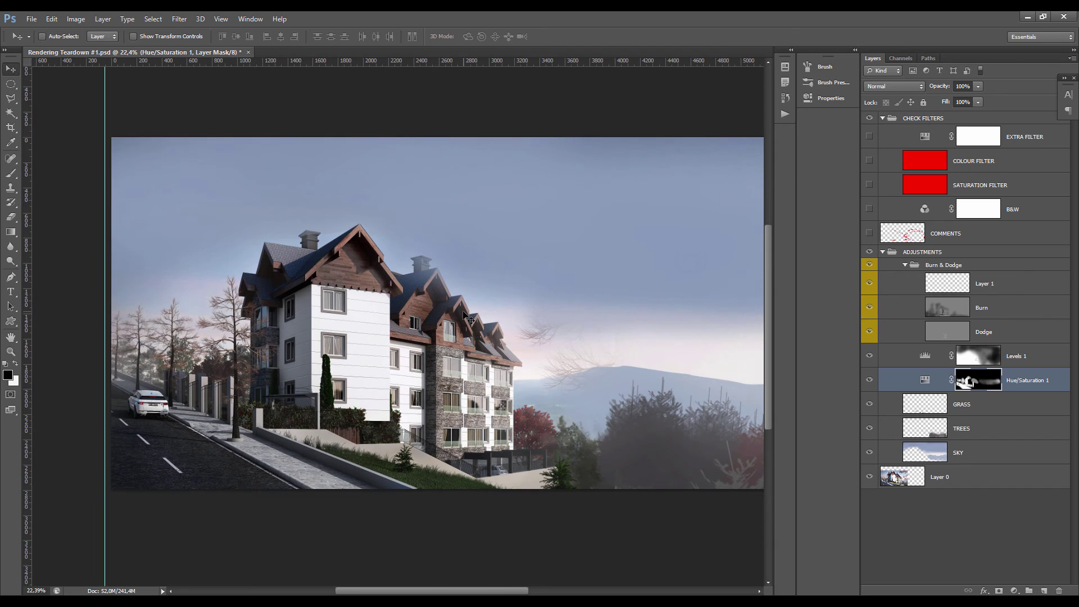
scroll(484, 308, "down", 1)
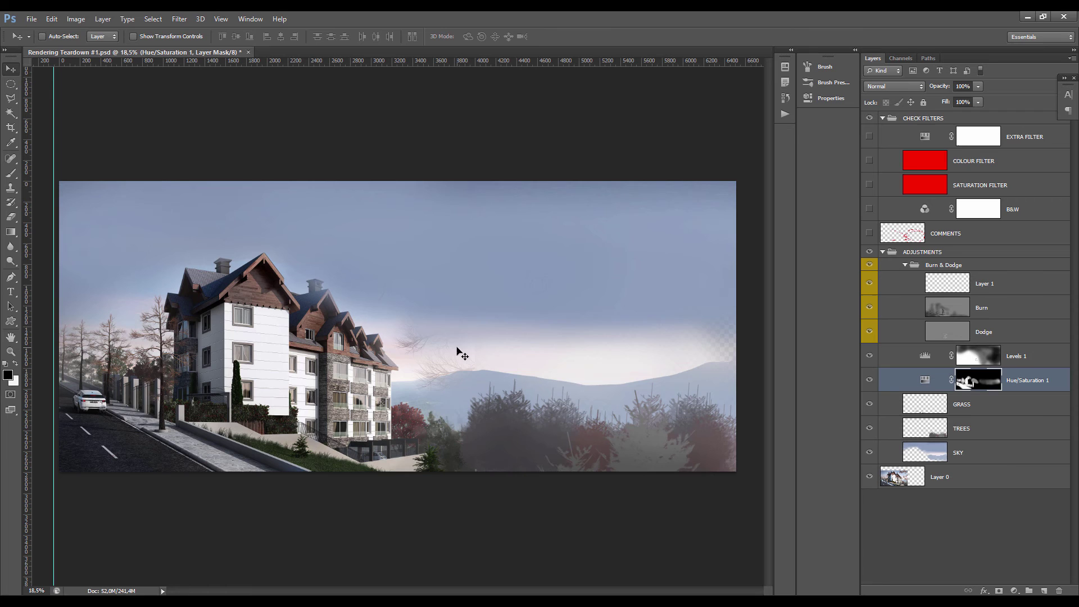
scroll(145, 363, "down", 1)
scroll(145, 362, "up", 3)
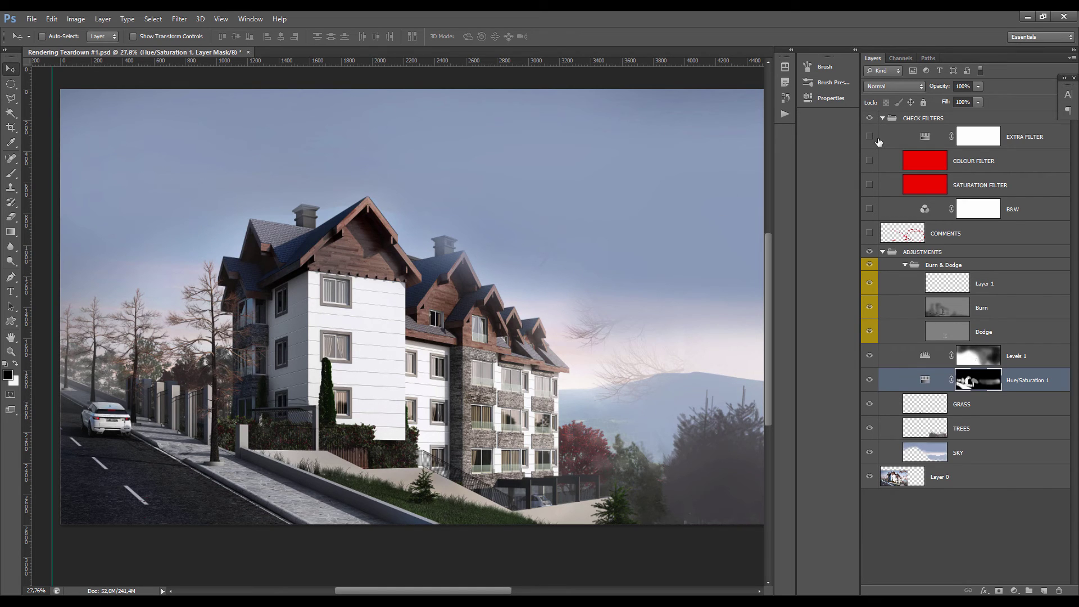
Step: Turn the three check filters on, then off again to compare with the true colours
left_click_drag(869, 136, 870, 186)
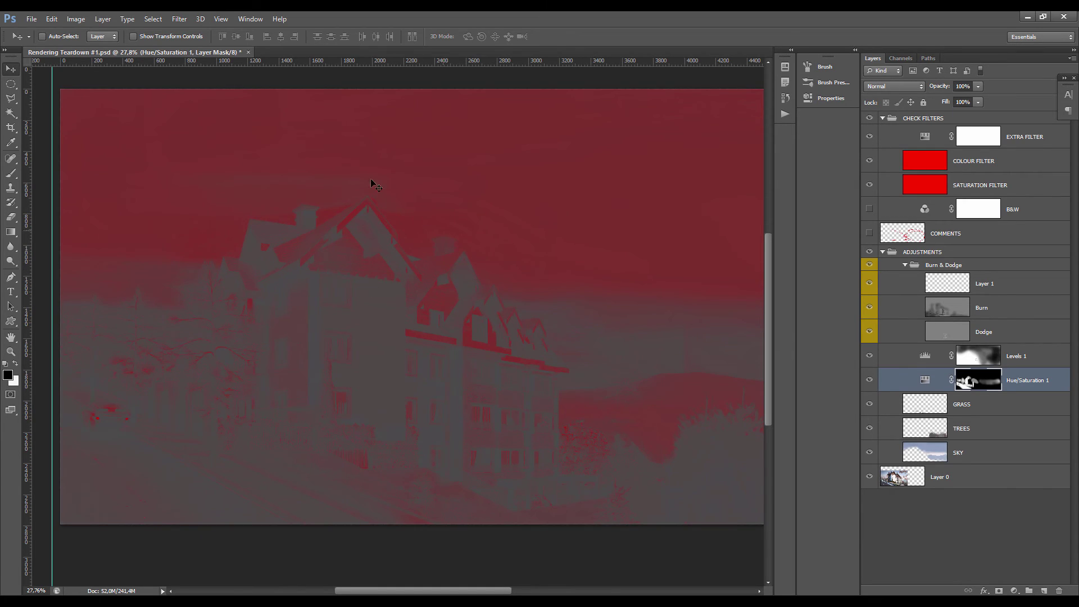
scroll(270, 270, "down", 3)
scroll(488, 305, "down", 2)
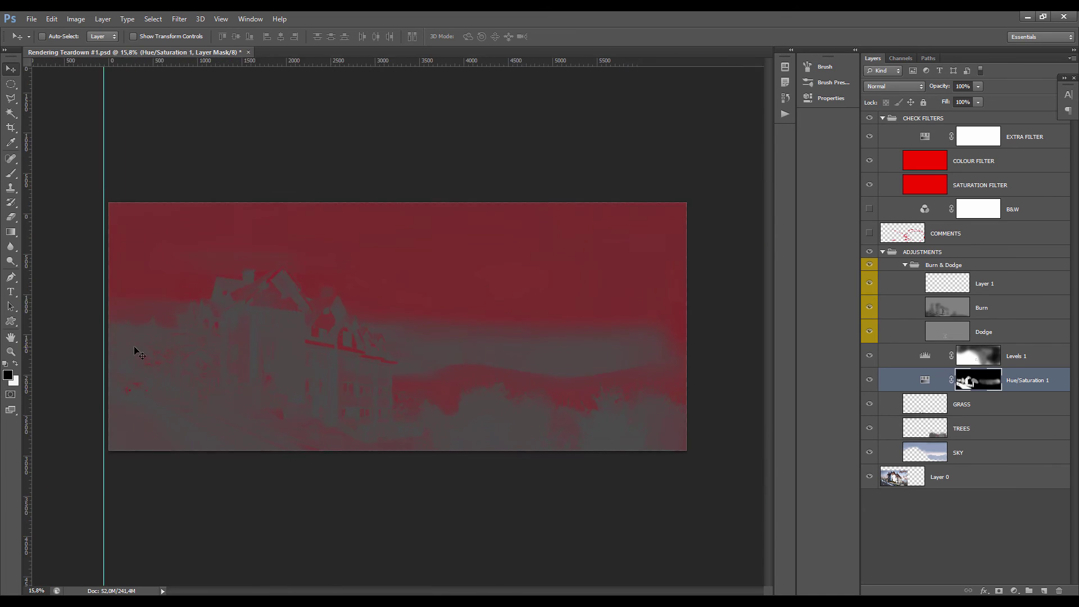
scroll(341, 325, "up", 6)
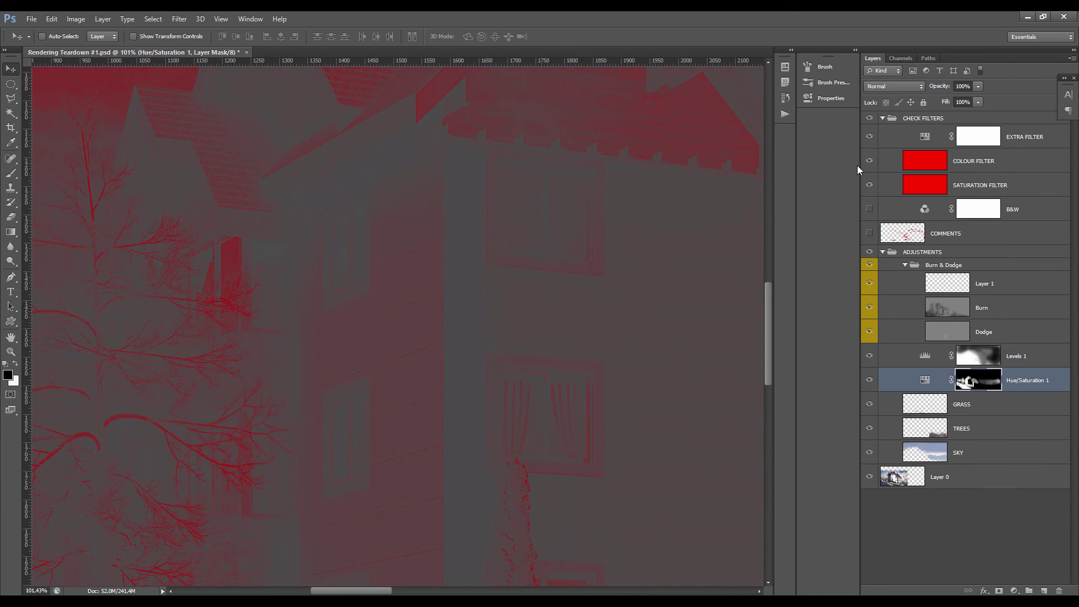
left_click_drag(868, 183, 870, 137)
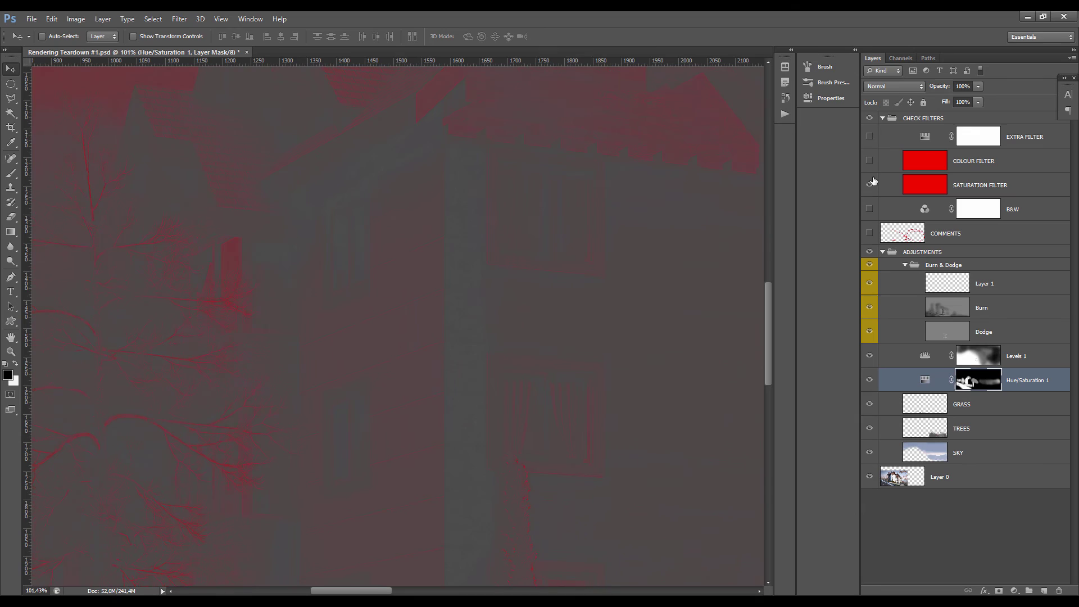
scroll(475, 296, "up", 3)
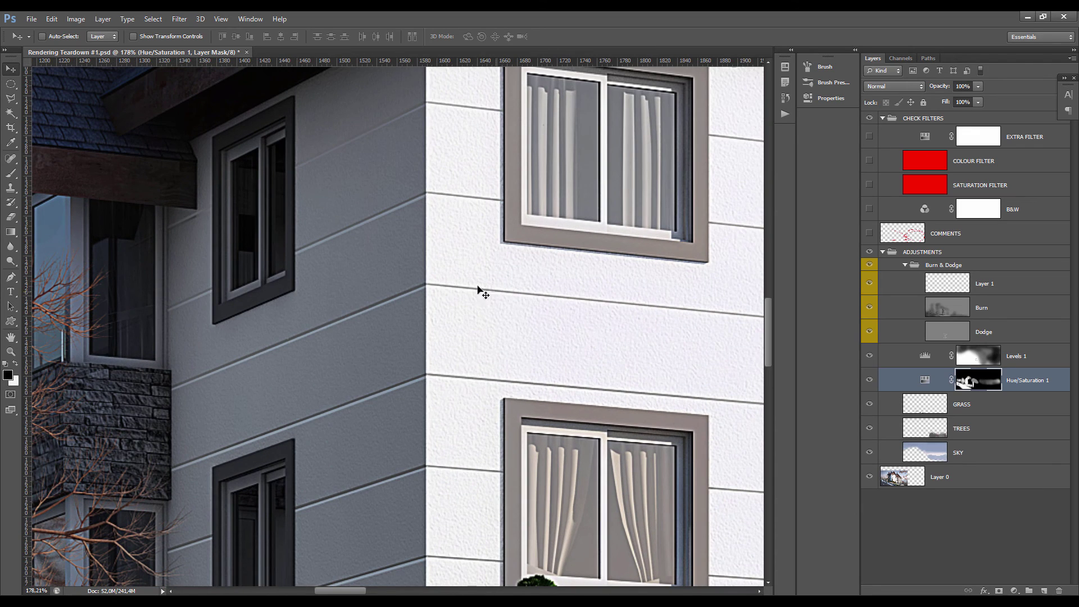
scroll(459, 295, "up", 2)
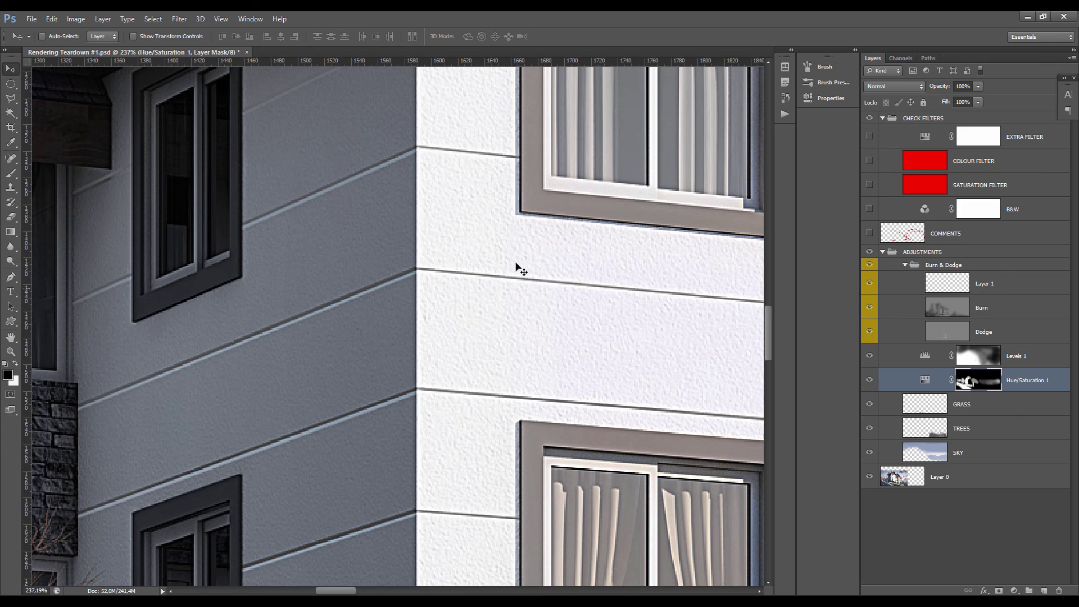
Step: Re-enable the check filters and zoom over the facade and windows to inspect saturation
left_click_drag(869, 185, 870, 149)
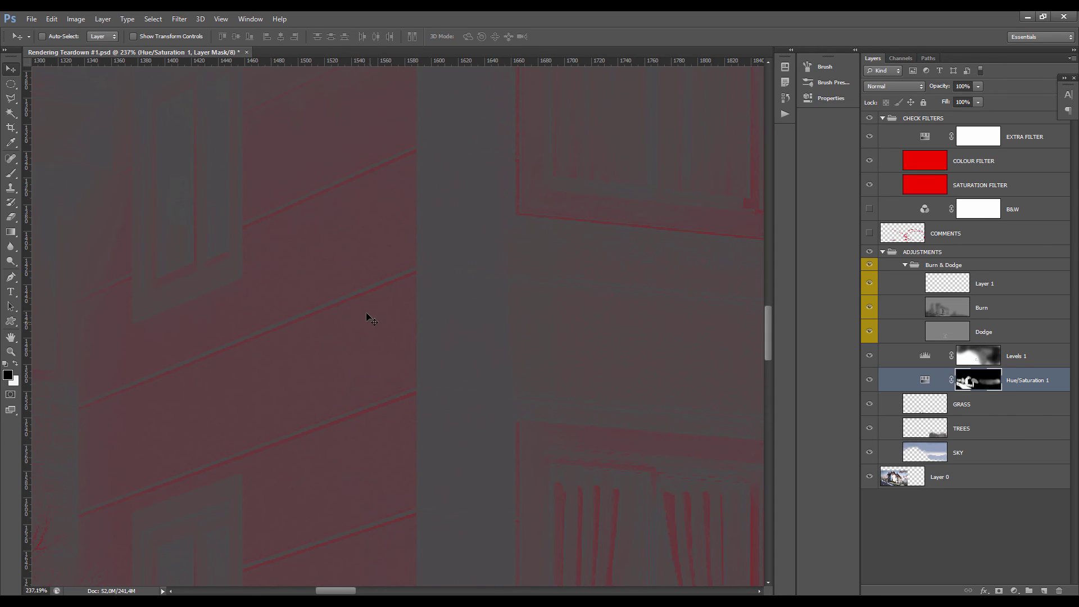
scroll(360, 305, "down", 6)
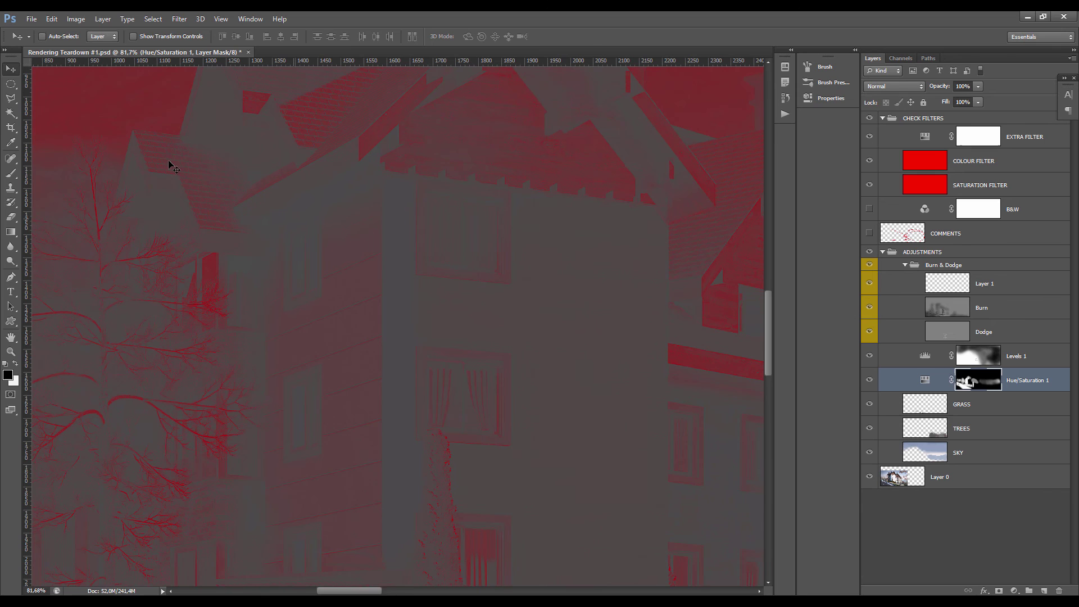
scroll(343, 329, "up", 8)
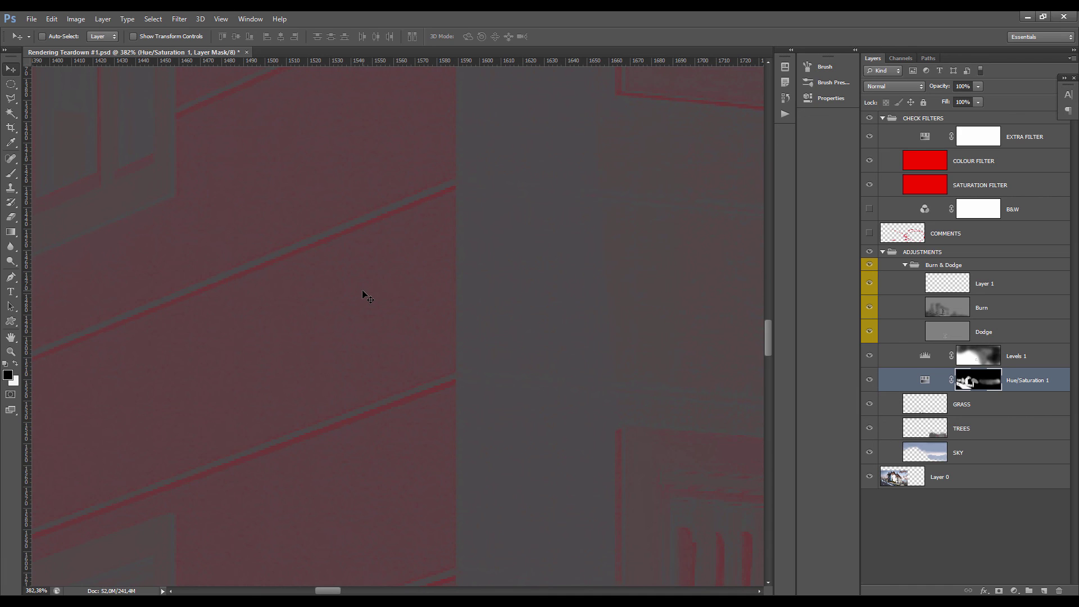
scroll(354, 301, "down", 10)
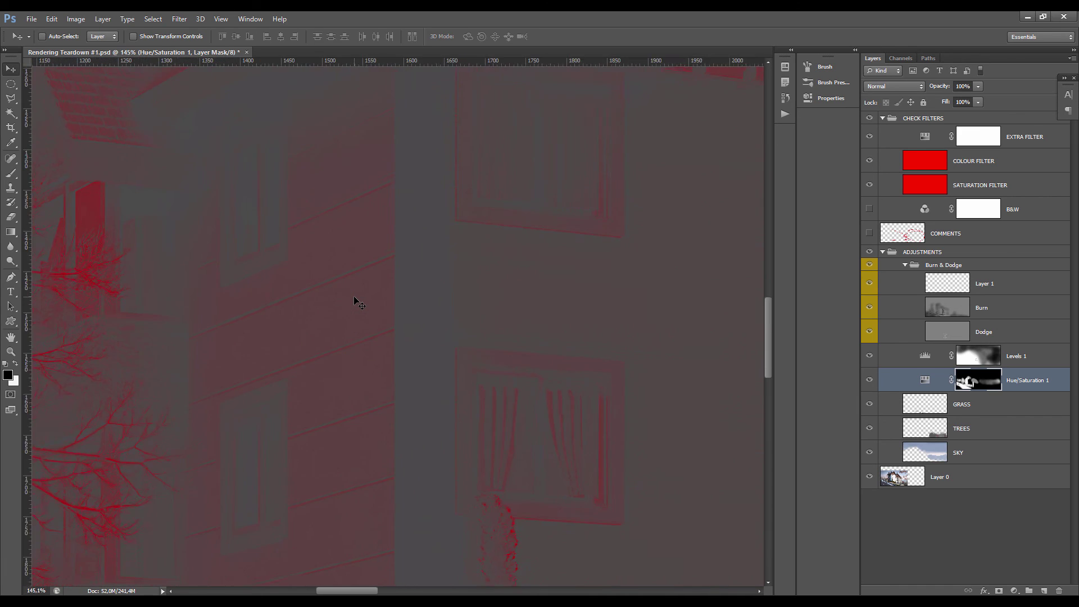
scroll(345, 326, "up", 3)
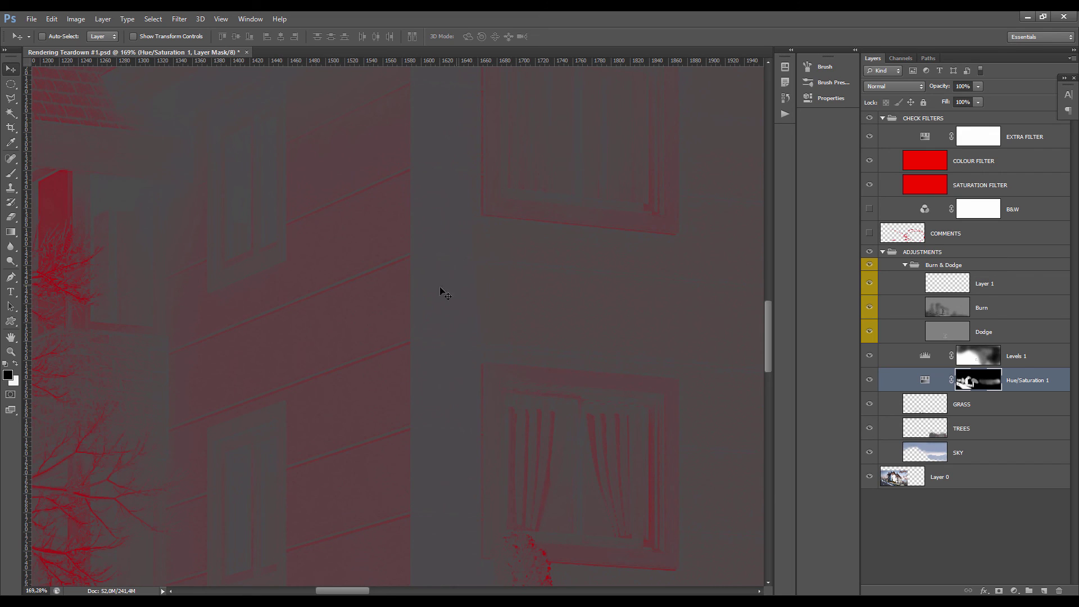
scroll(383, 287, "down", 2)
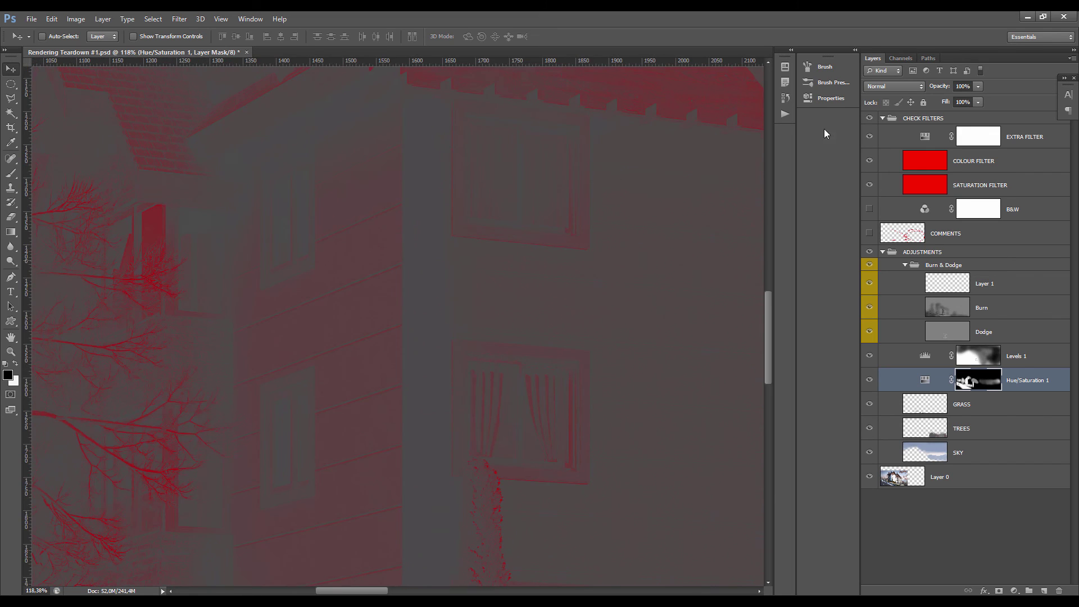
Step: Hide the CHECK FILTERS group and zoom out to see the whole full-colour panorama
left_click(870, 118)
scroll(316, 261, "down", 4)
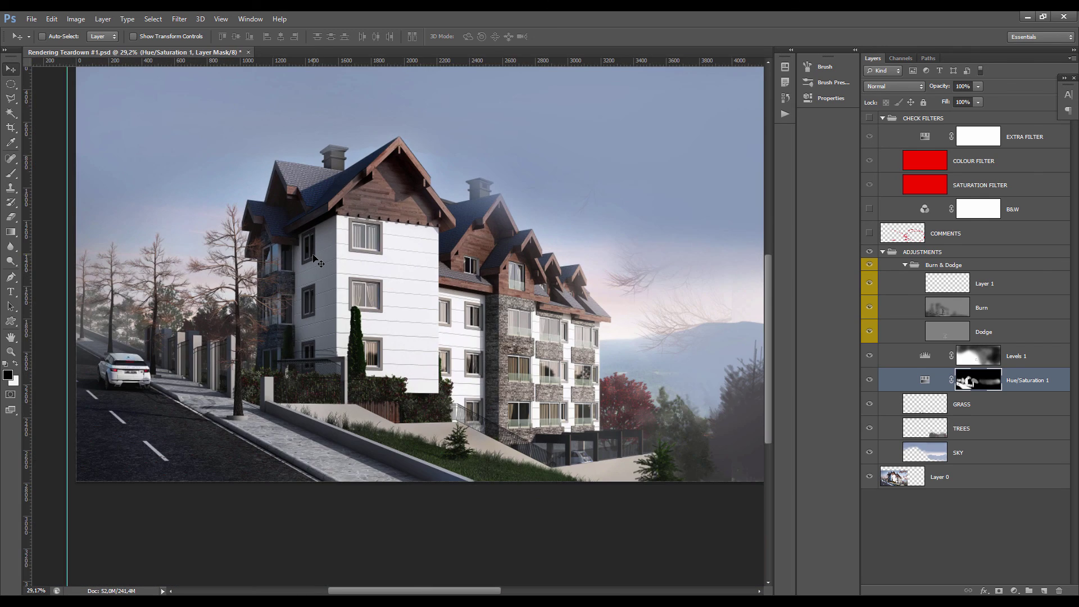
scroll(316, 262, "down", 3)
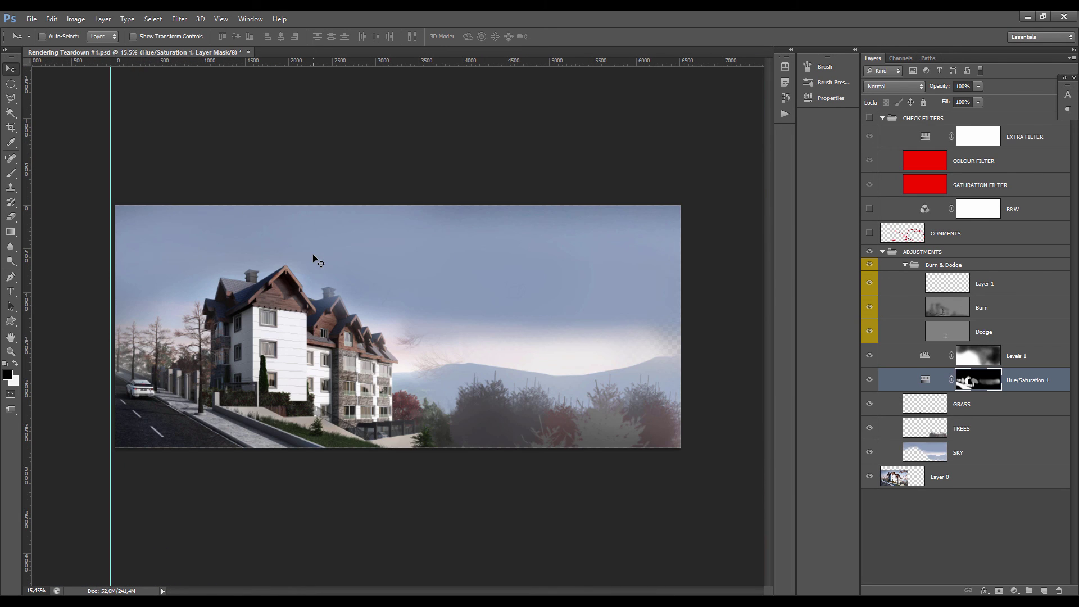